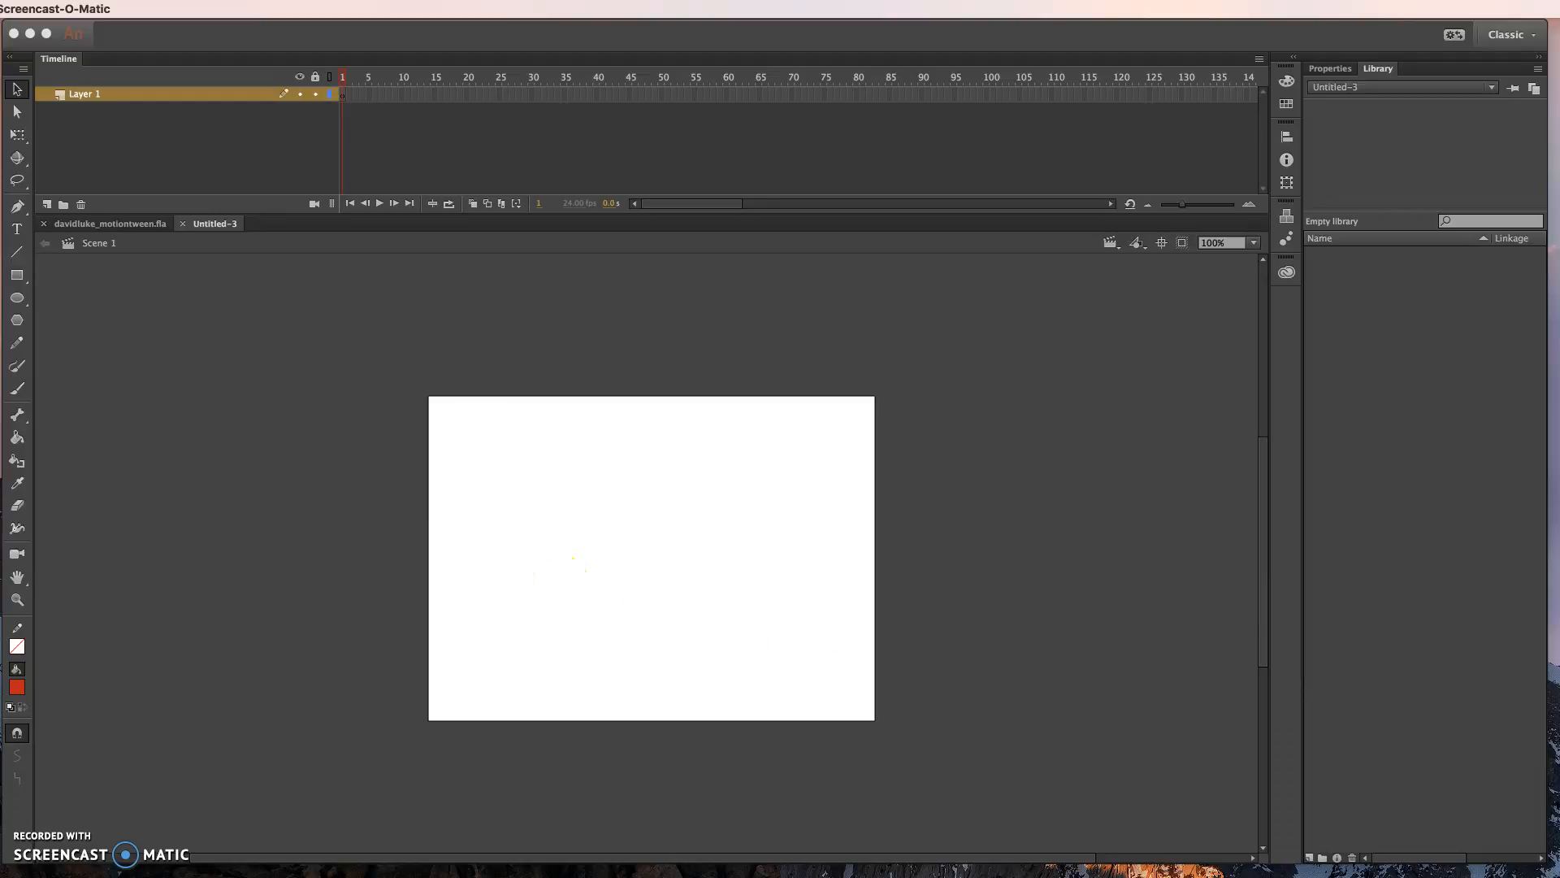
Draw a red circle without an outline in the lower-left corner of the stage on frame 1, using the Oval tool.
{"action": "left_click", "coordinate": [16, 299]}
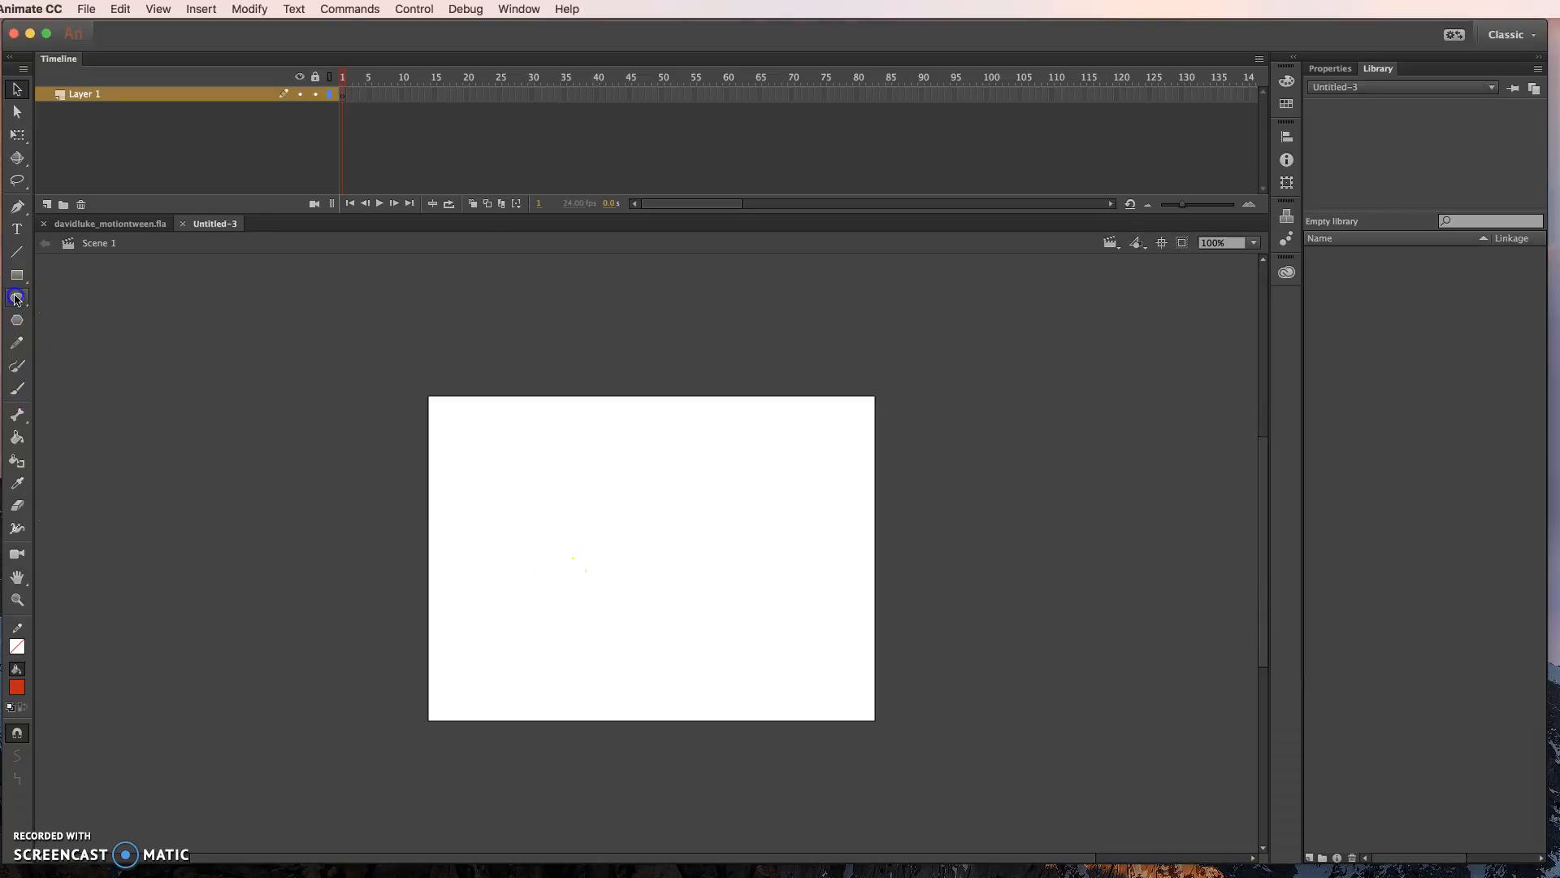
{"action": "left_click", "coordinate": [20, 301]}
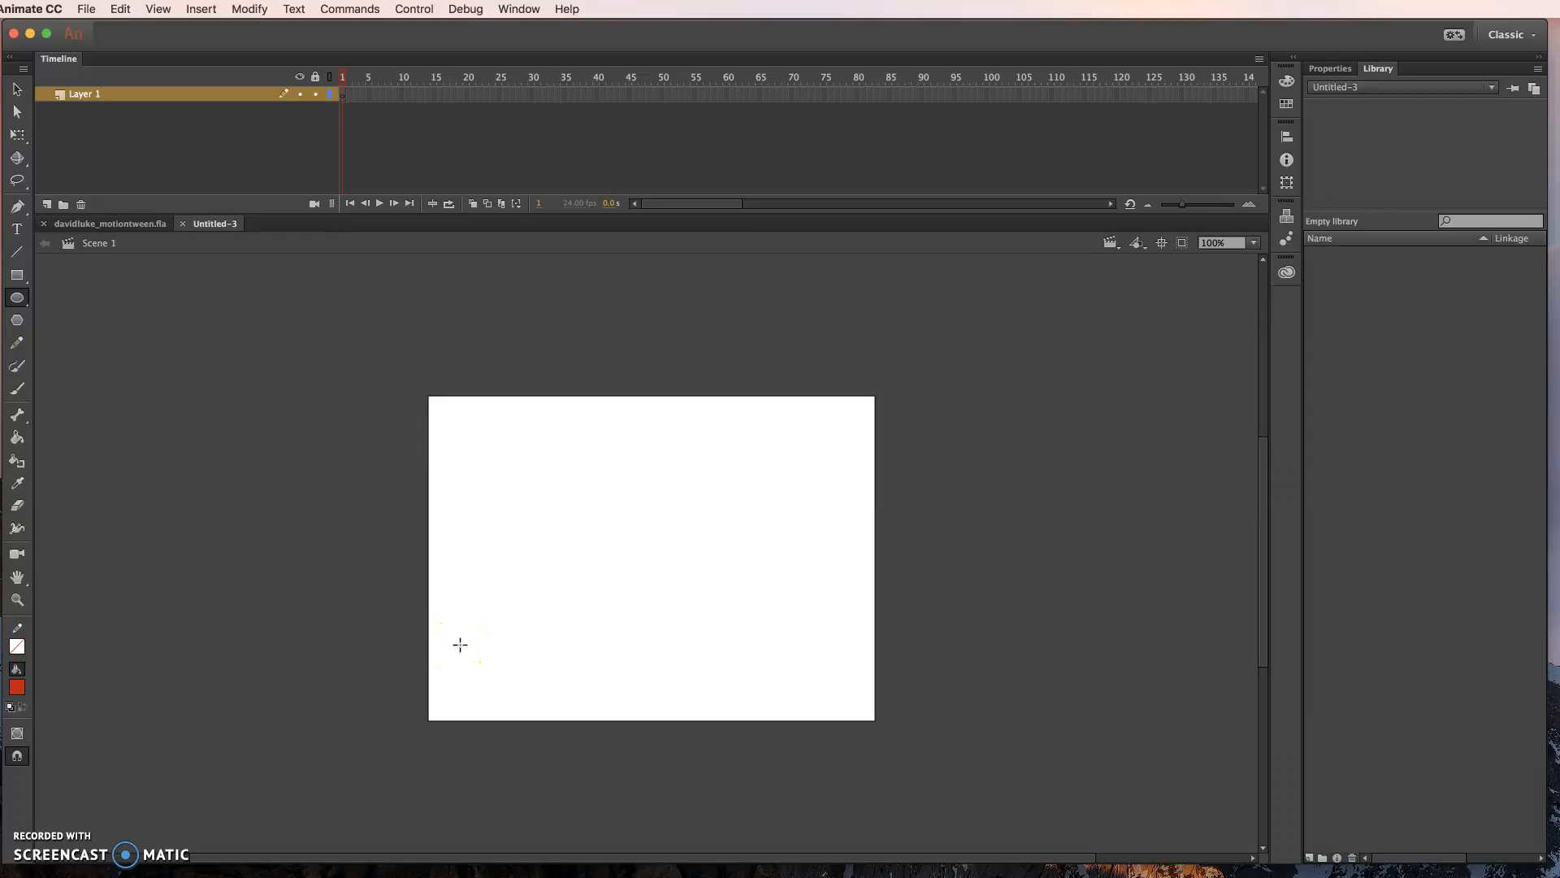
{"action": "left_click_drag", "start_coordinate": [445, 619], "coordinate": [534, 680]}
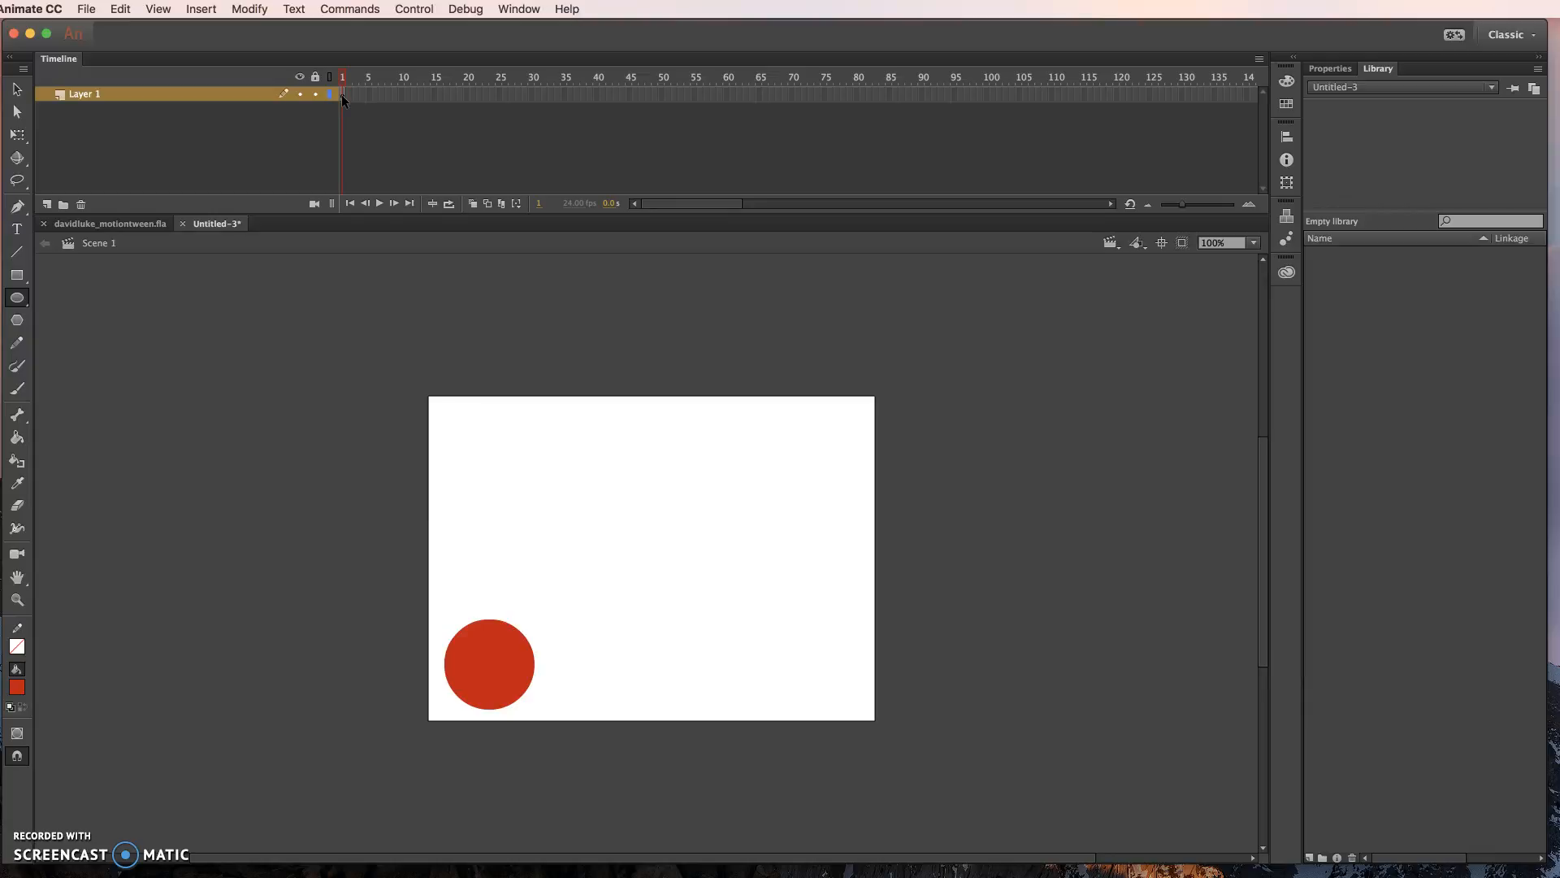
Insert a blank keyframe at frame 60 of Layer 1 and compare it with frame 59.
{"action": "left_click", "coordinate": [726, 95]}
{"action": "left_click", "coordinate": [207, 8]}
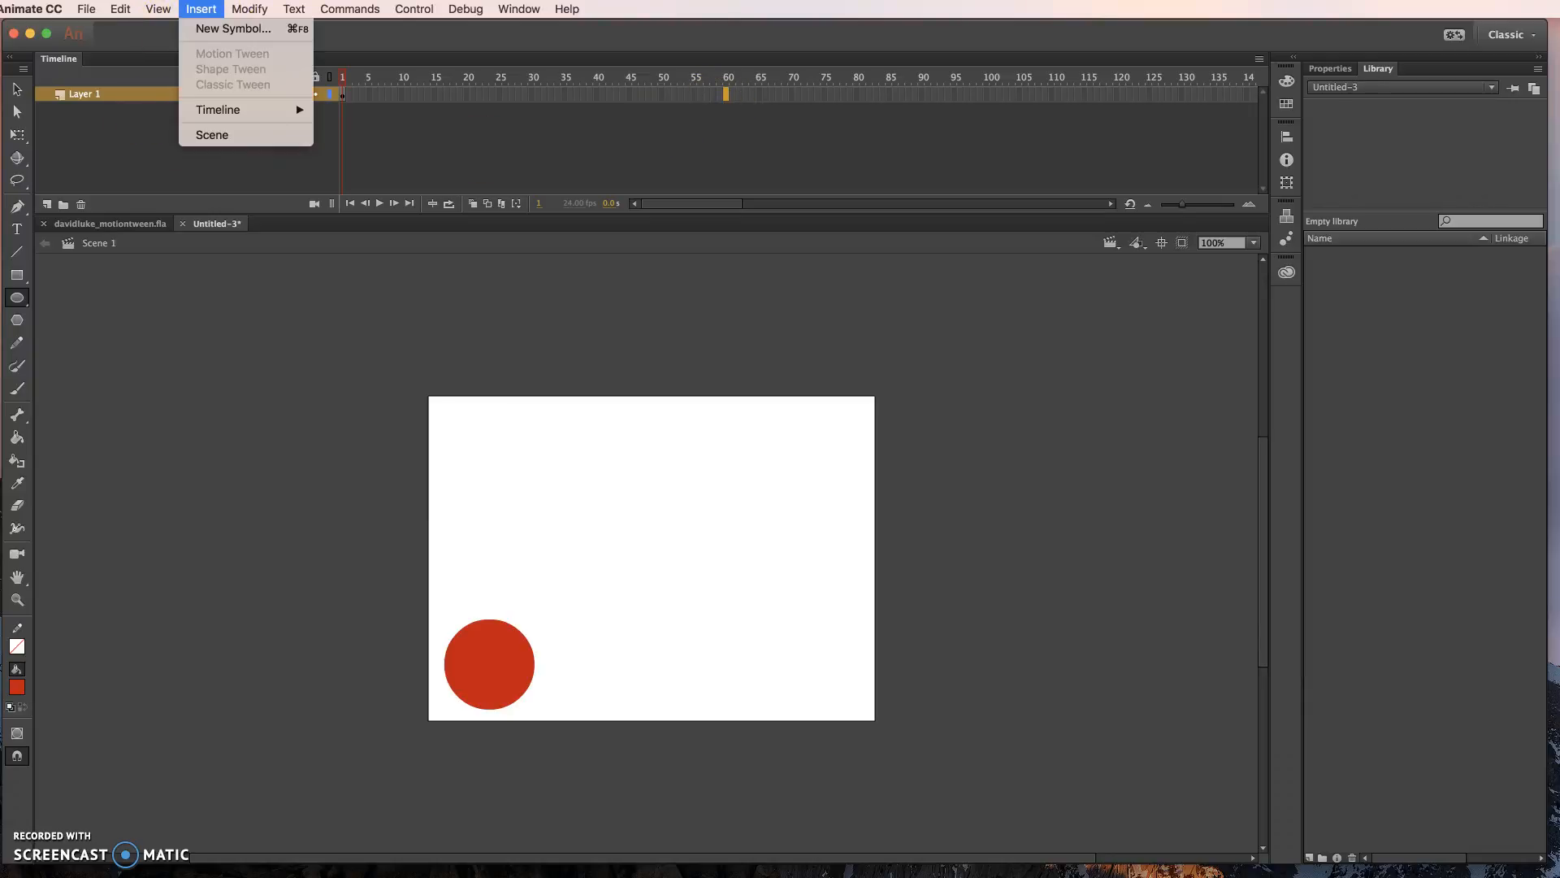
{"action": "mouse_move", "coordinate": [207, 111]}
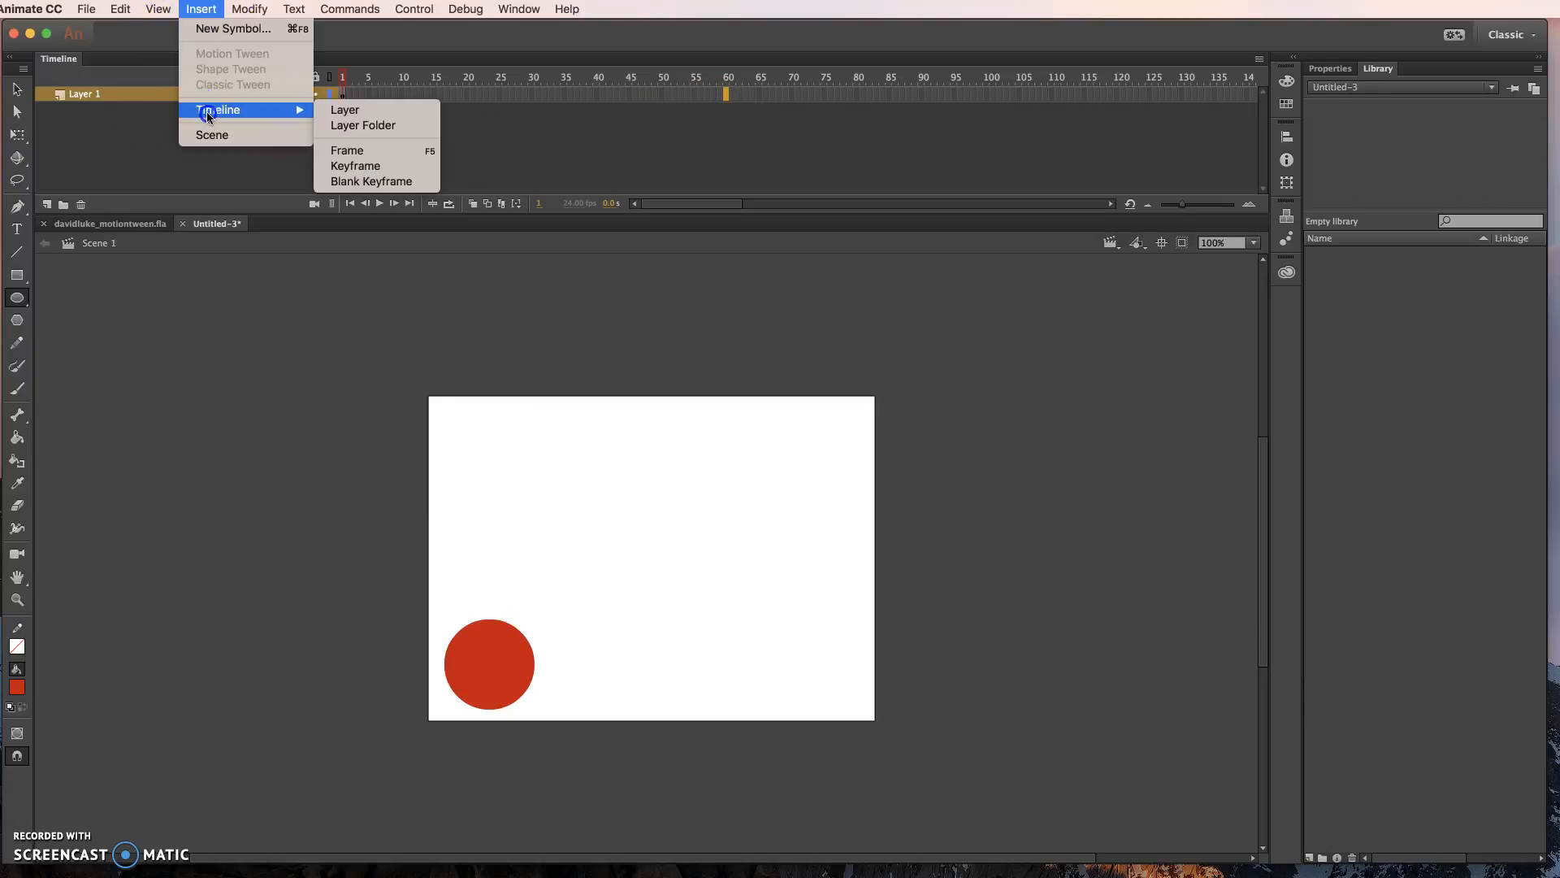
{"action": "left_click", "coordinate": [372, 181]}
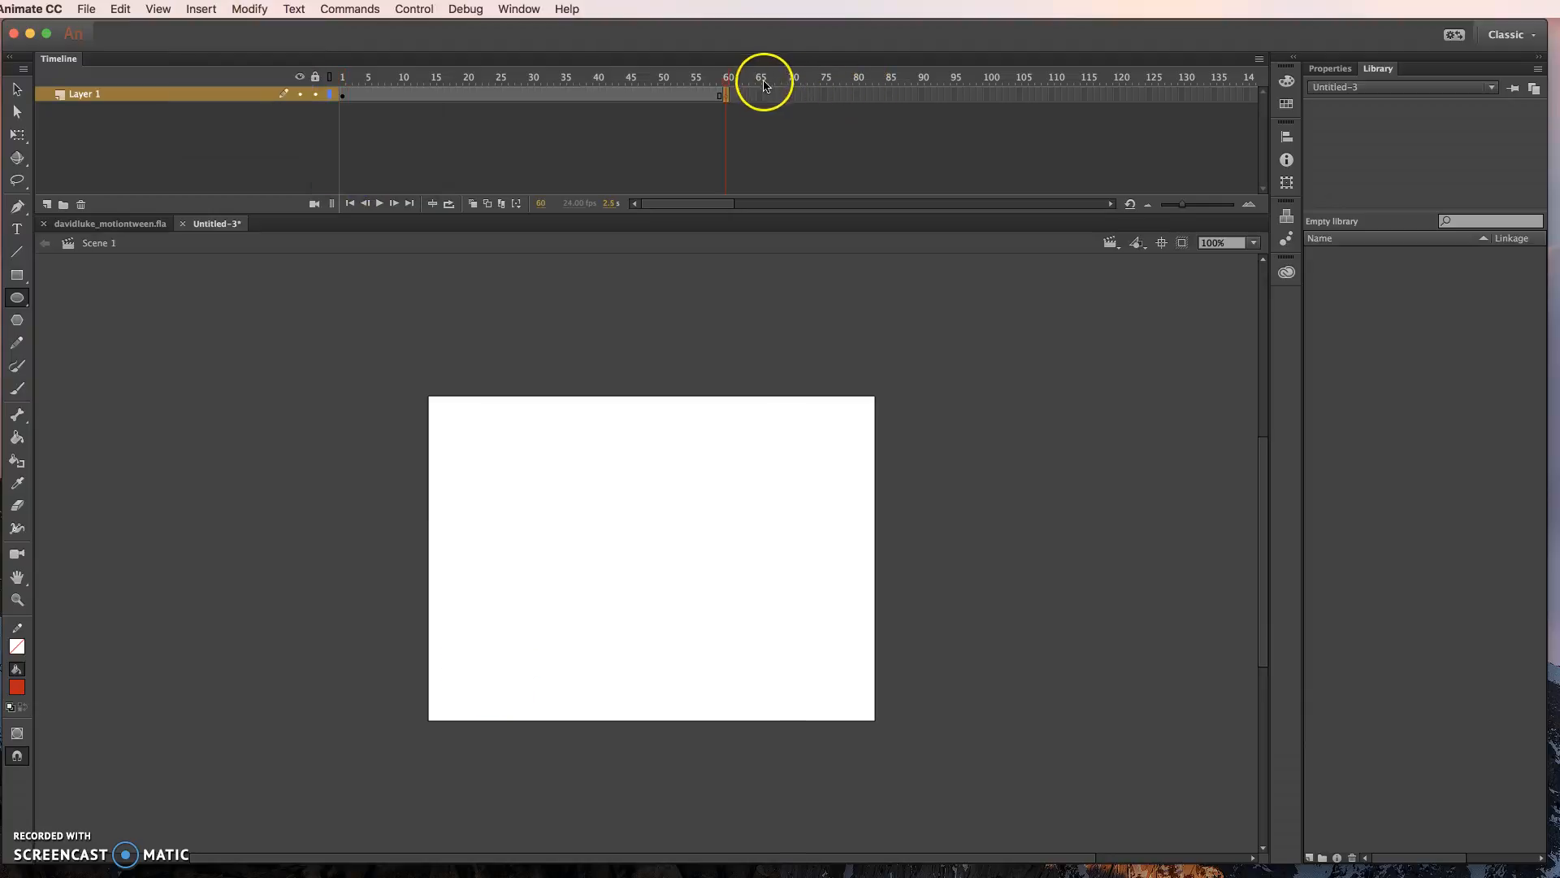
{"action": "mouse_move", "coordinate": [729, 79]}
{"action": "left_mouse_down"}
{"action": "mouse_move", "coordinate": [346, 80]}
{"action": "mouse_move", "coordinate": [673, 63]}
{"action": "mouse_move", "coordinate": [715, 65]}
{"action": "mouse_move", "coordinate": [335, 81]}
{"action": "mouse_move", "coordinate": [720, 76]}
{"action": "left_mouse_up"}
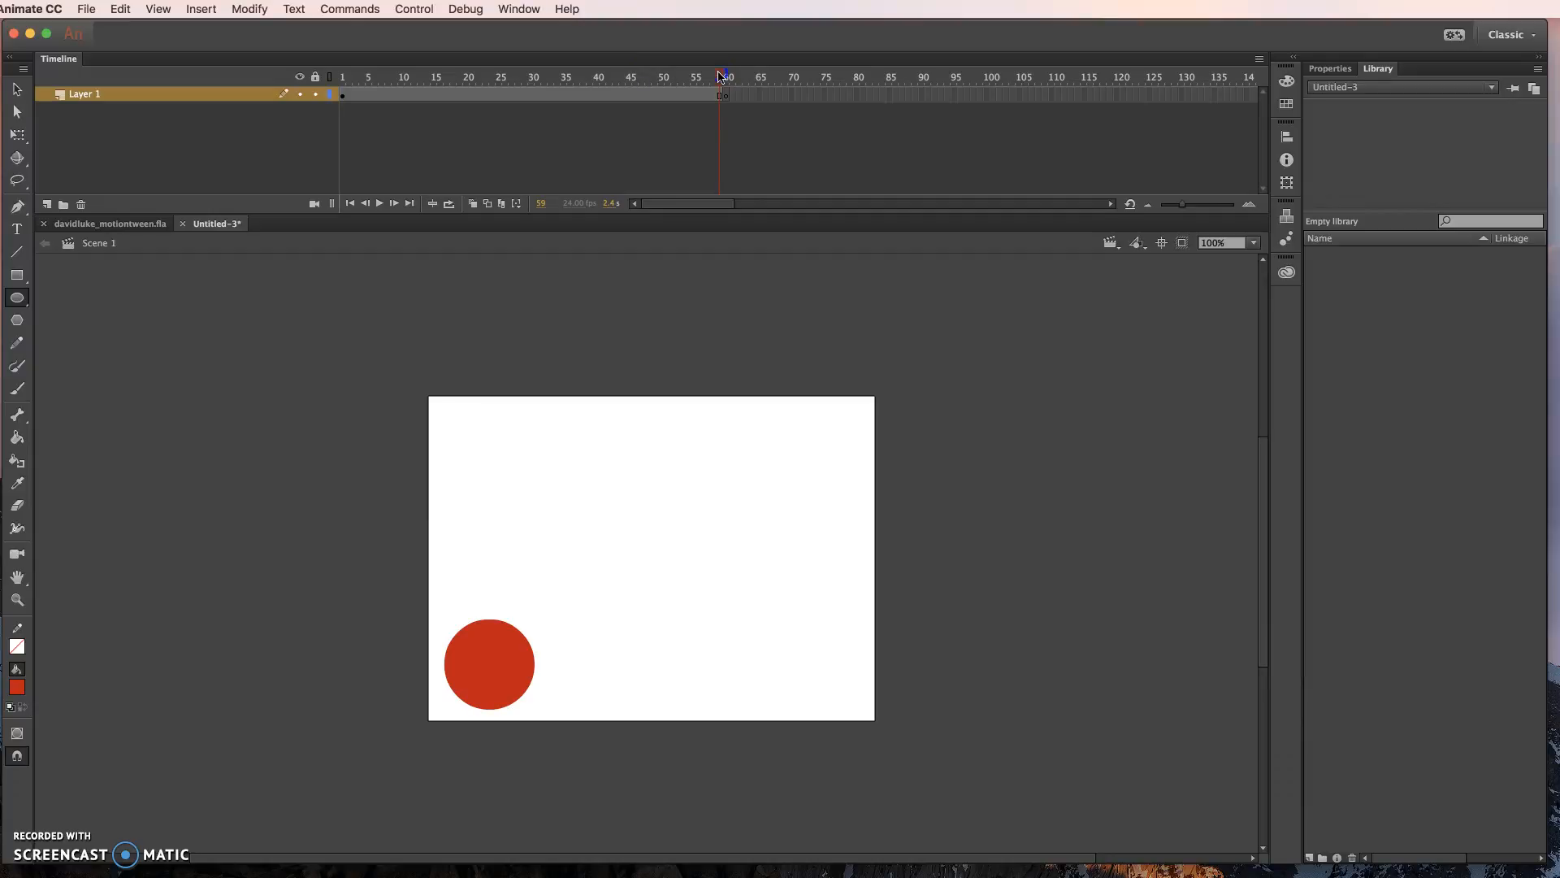
{"action": "left_click", "coordinate": [725, 76]}
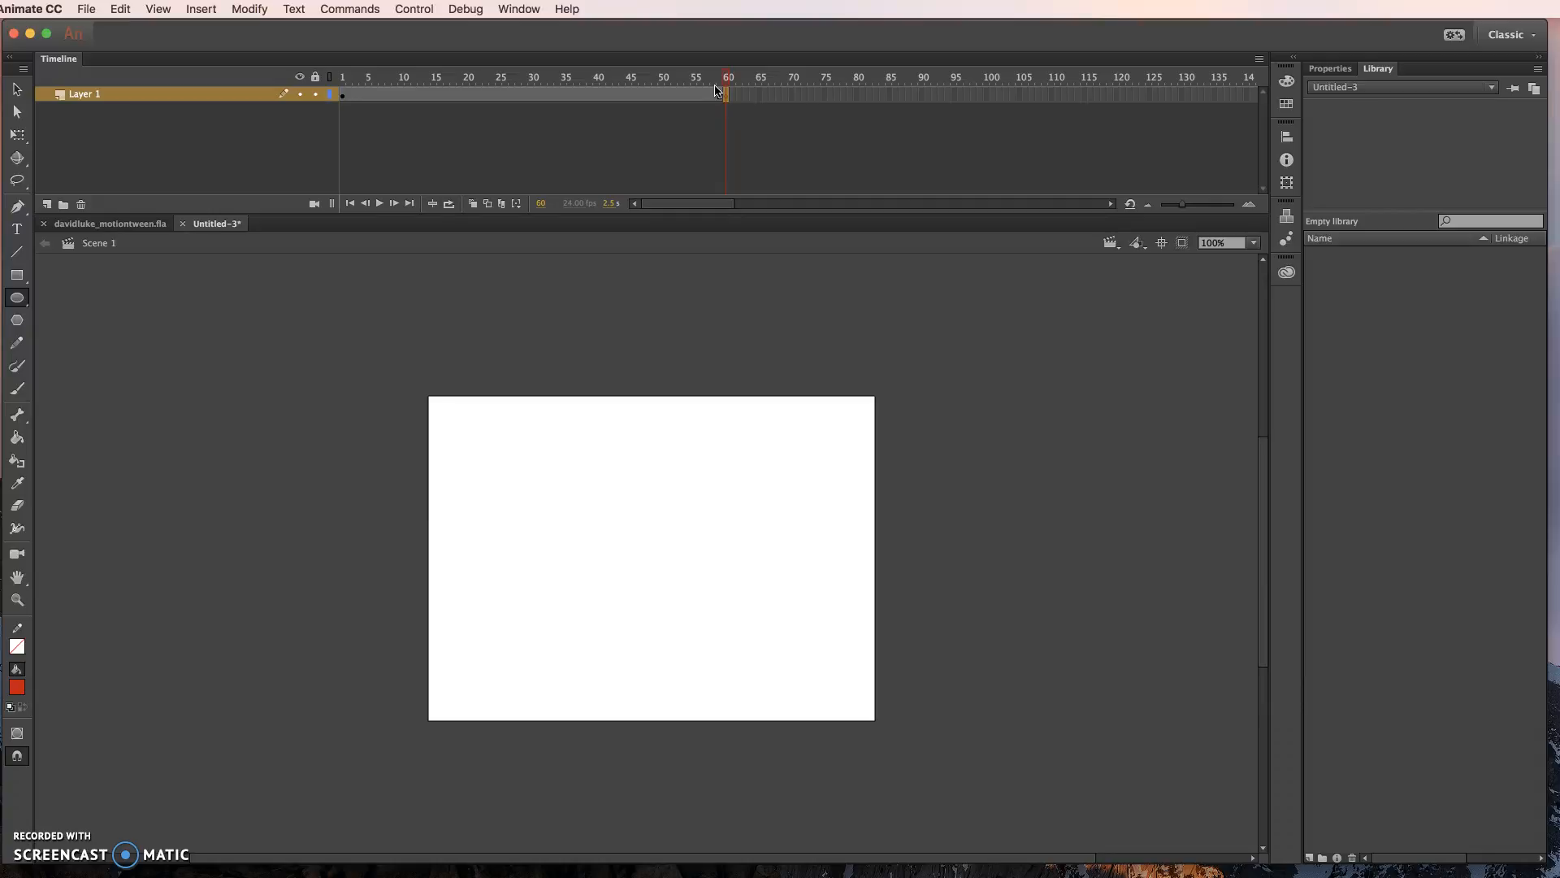
Draw a green rectangle in the upper-right corner of the stage on frame 60, using the Rectangle tool.
{"action": "left_click", "coordinate": [18, 275]}
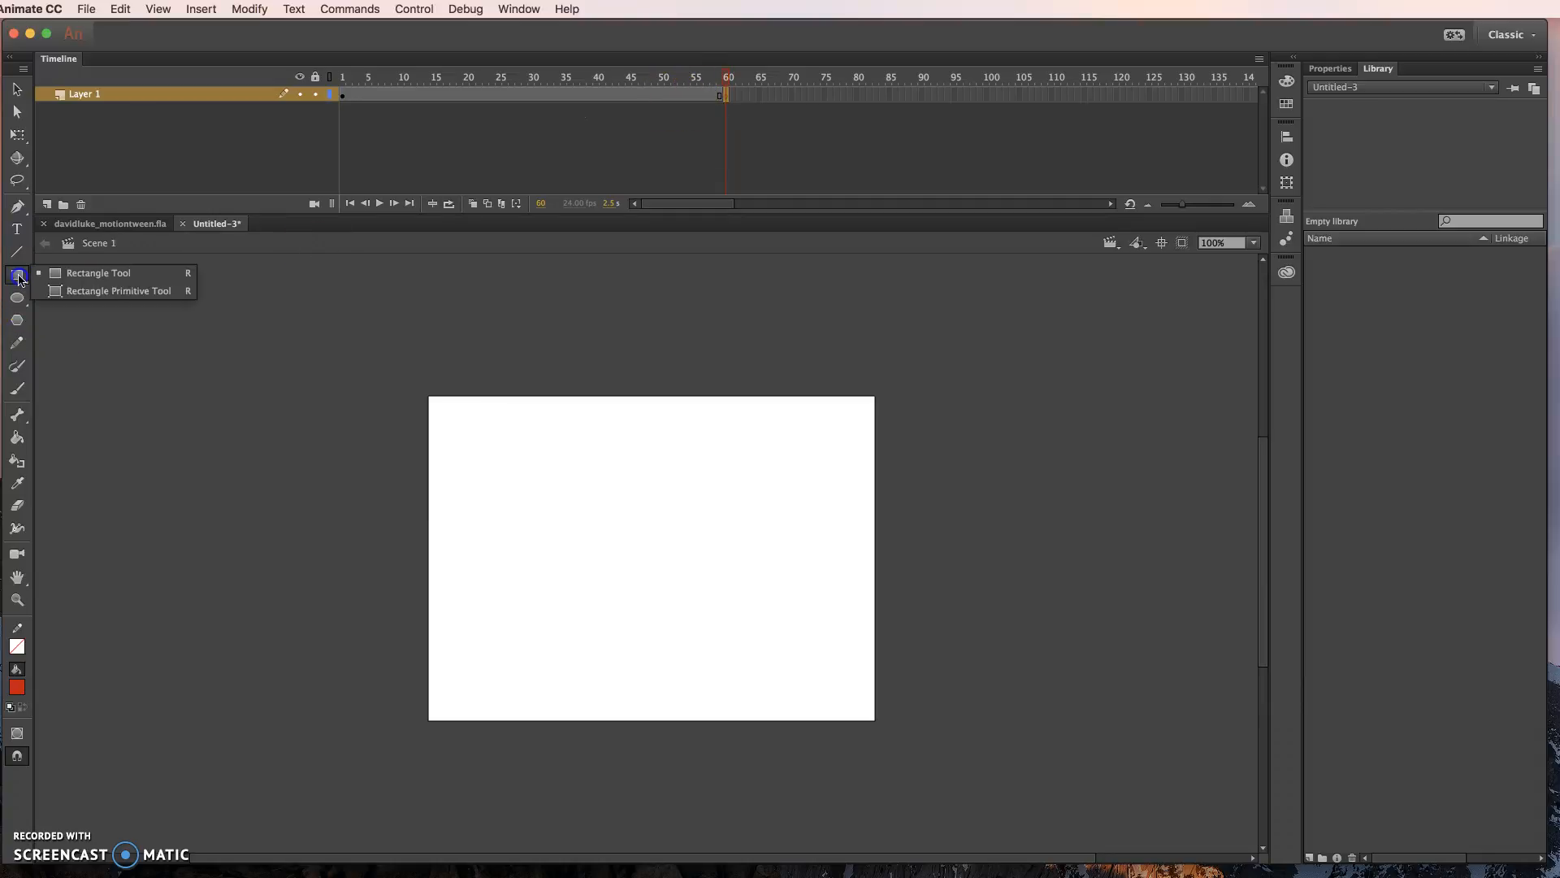
{"action": "left_click", "coordinate": [81, 273]}
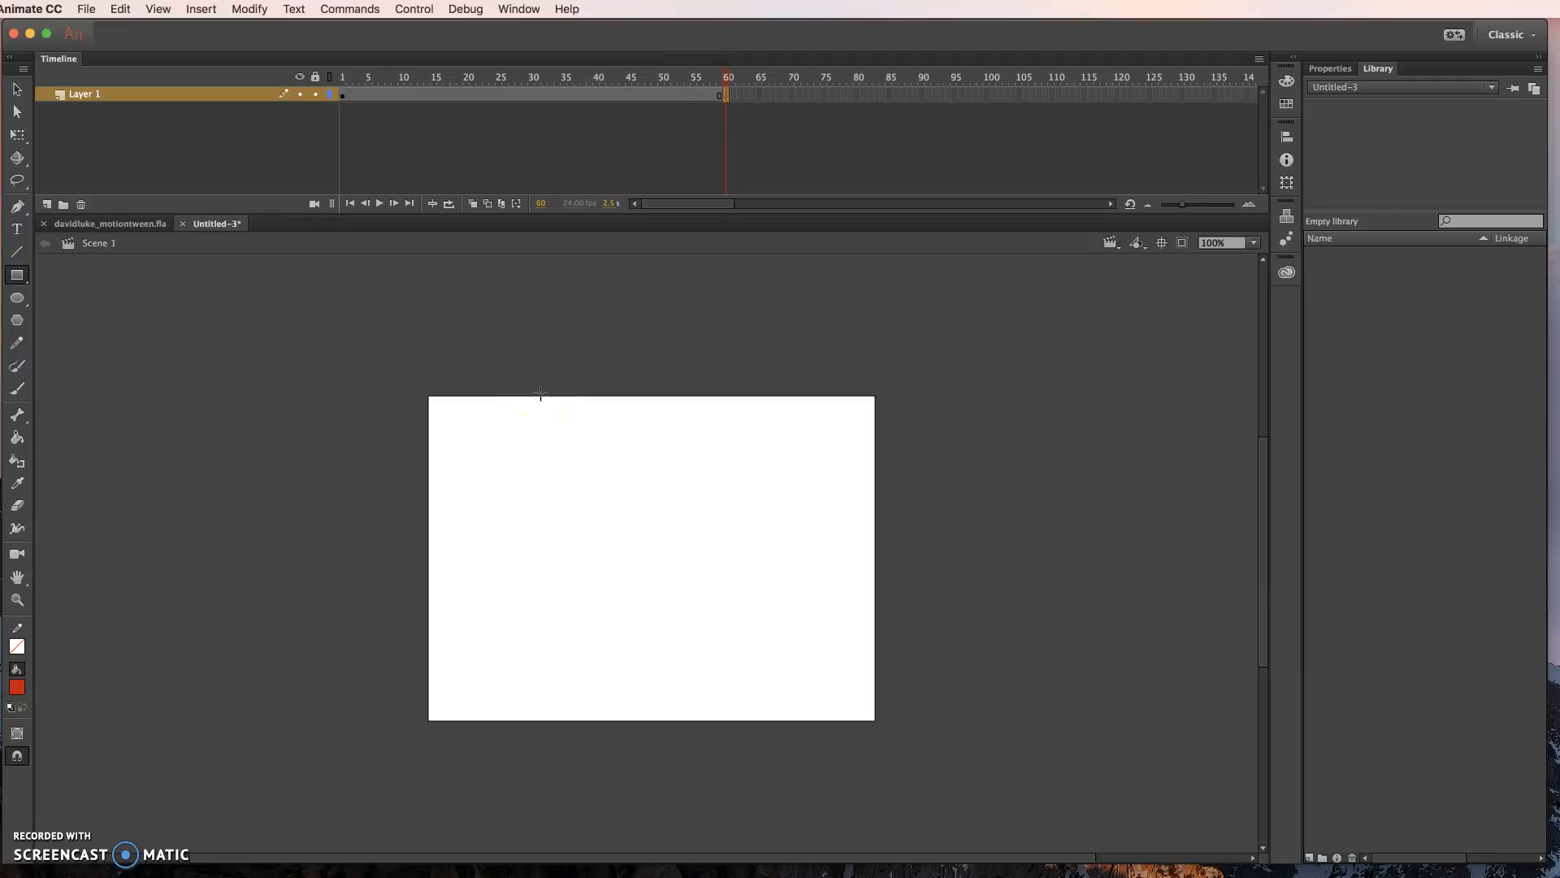
{"action": "left_click", "coordinate": [17, 688]}
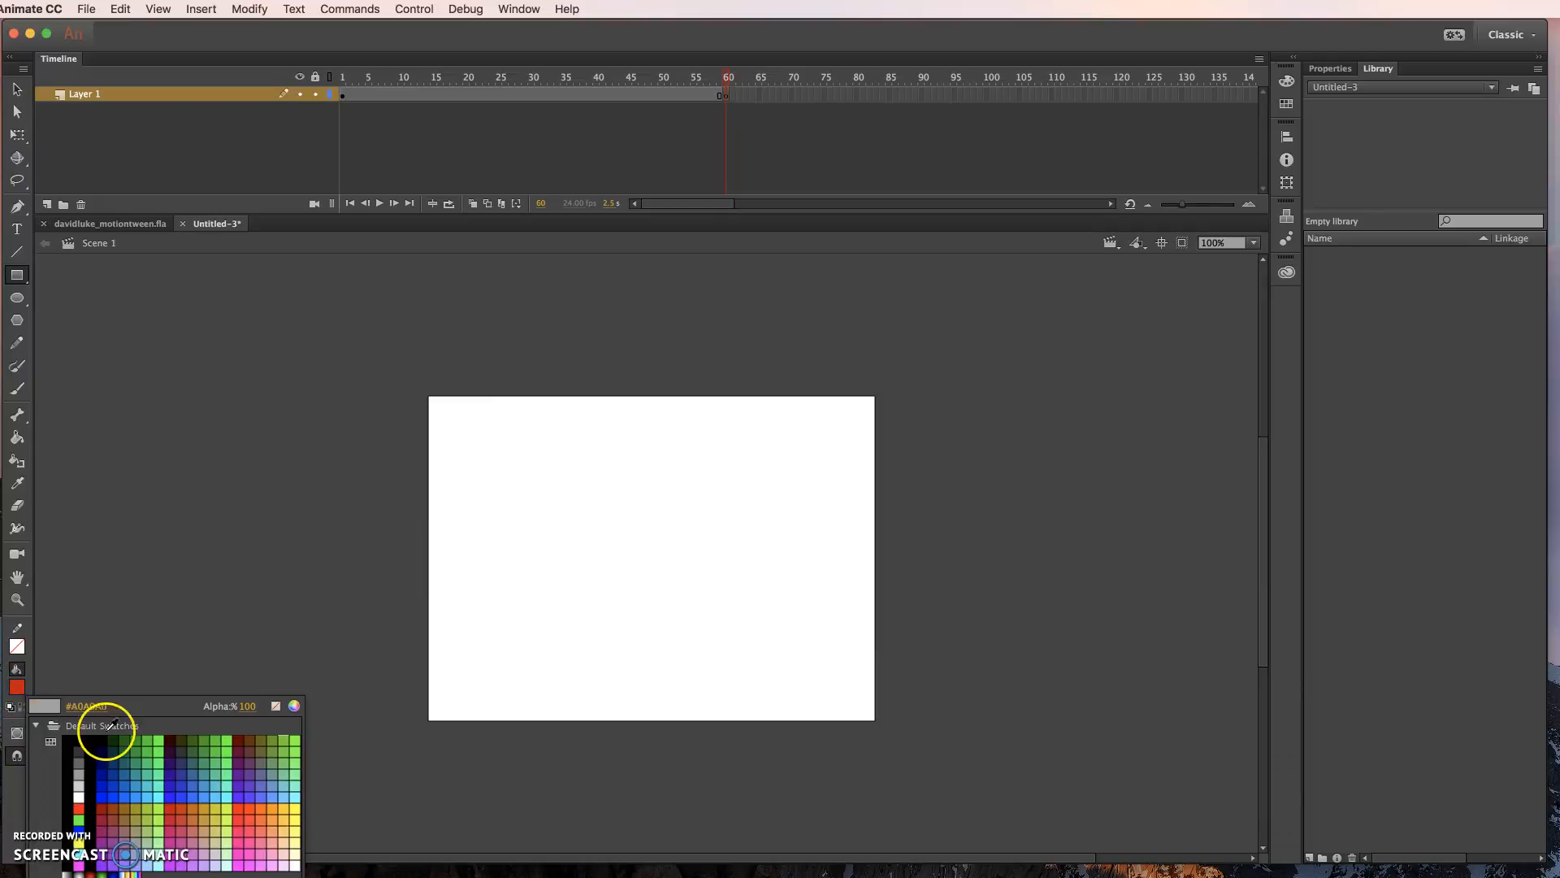
{"action": "left_click", "coordinate": [155, 736]}
{"action": "left_click_drag", "start_coordinate": [740, 413], "coordinate": [862, 492]}
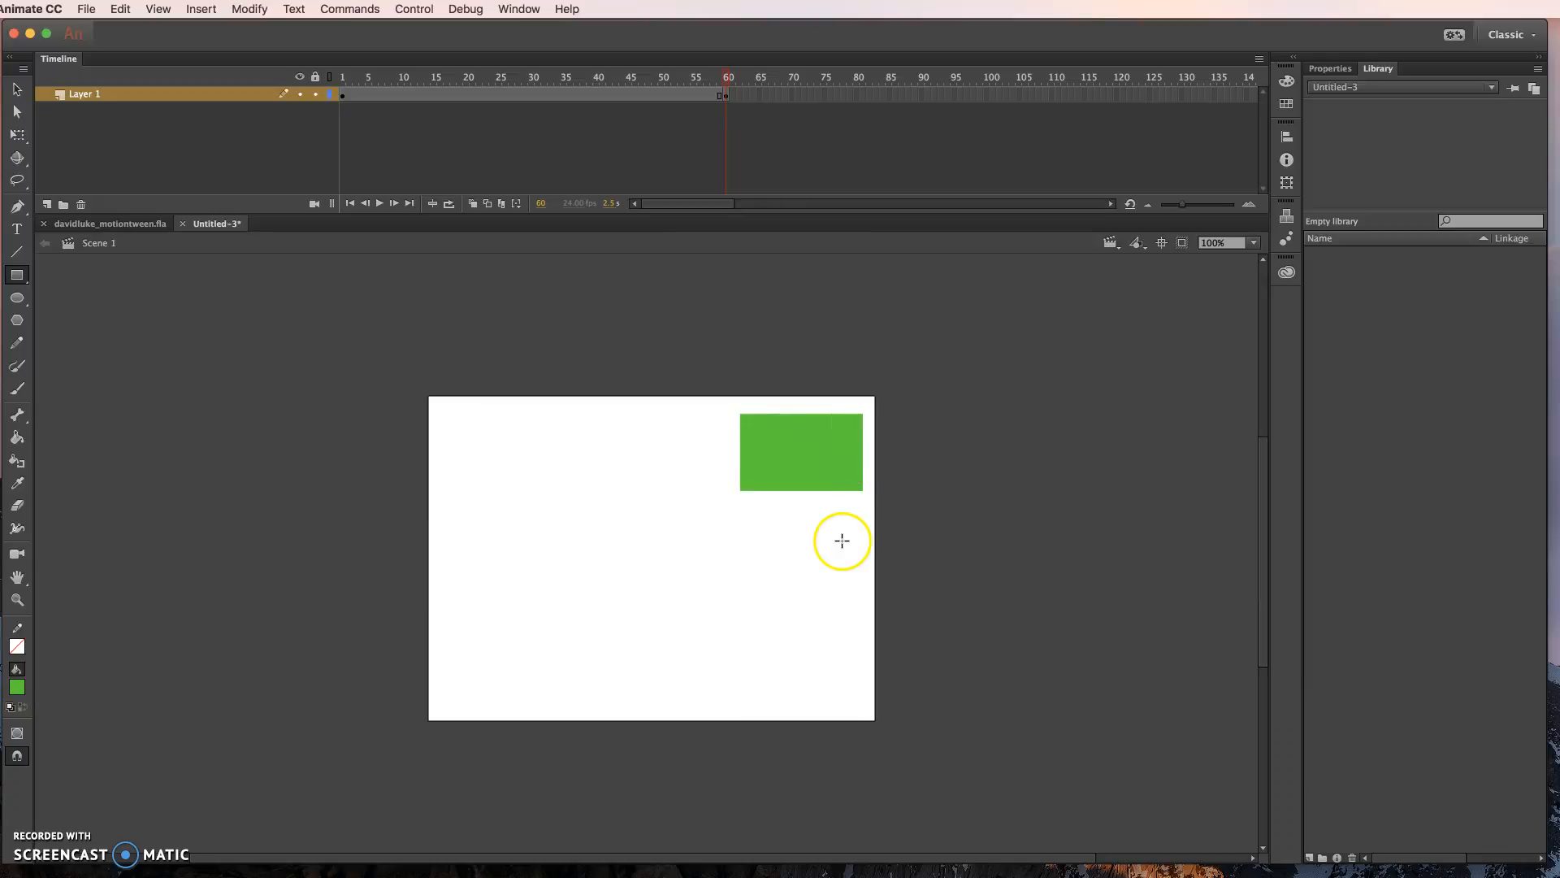
{"action": "left_click", "coordinate": [709, 78]}
{"action": "mouse_move", "coordinate": [710, 78]}
{"action": "left_mouse_down"}
{"action": "mouse_move", "coordinate": [723, 78]}
{"action": "mouse_move", "coordinate": [352, 84]}
{"action": "mouse_move", "coordinate": [726, 92]}
{"action": "left_mouse_up"}
{"action": "left_click", "coordinate": [594, 143]}
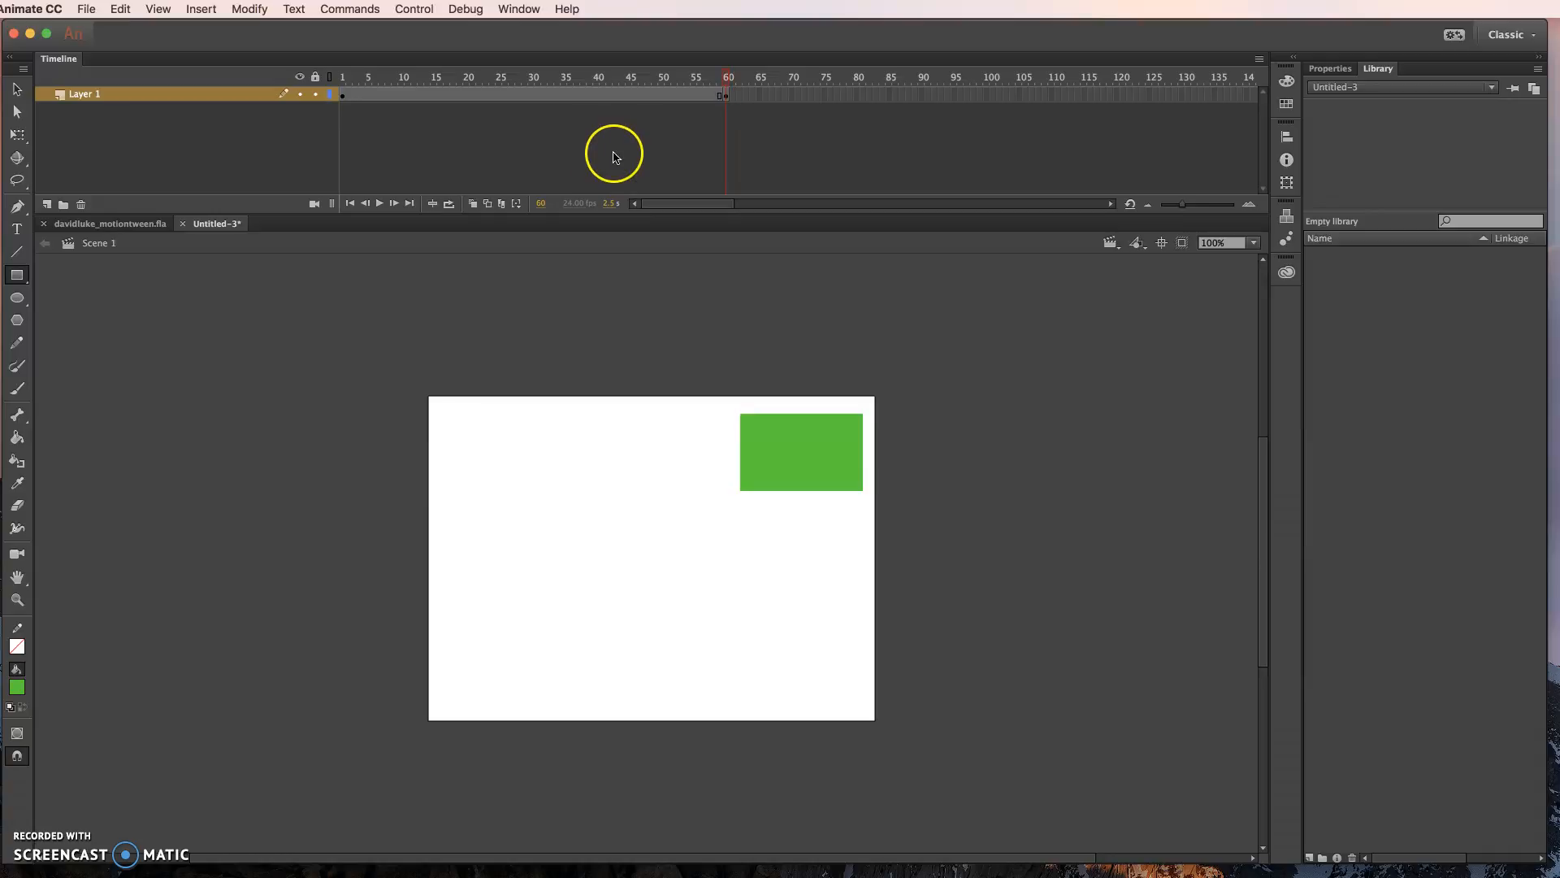
Create a shape tween between the circle on frame 1 and the rectangle on frame 60, and scrub through it.
{"action": "left_click", "coordinate": [552, 97]}
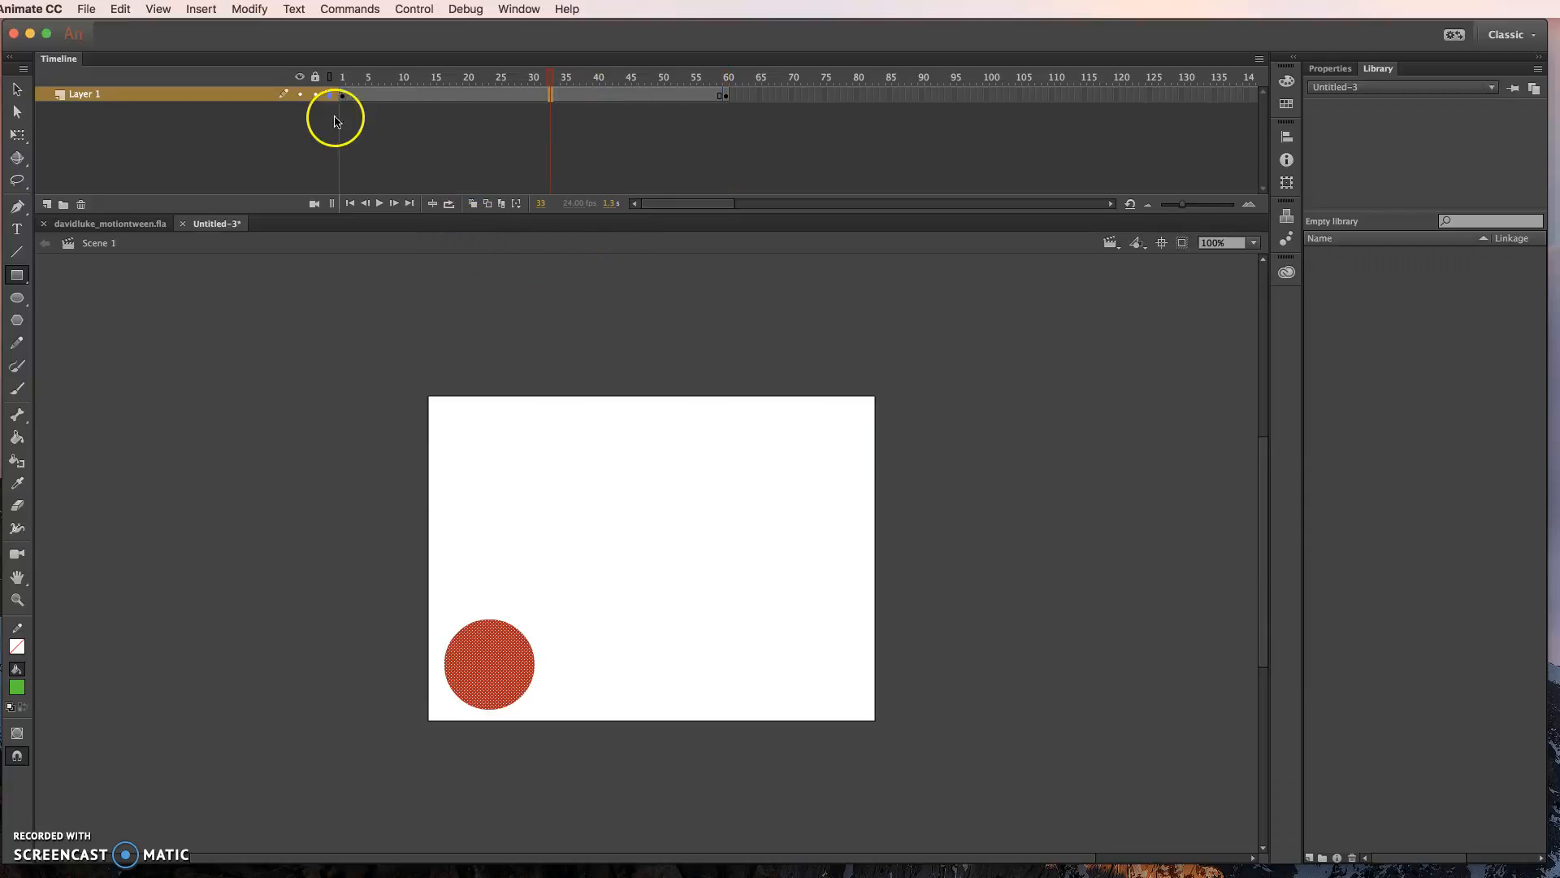
{"action": "left_click", "coordinate": [201, 9]}
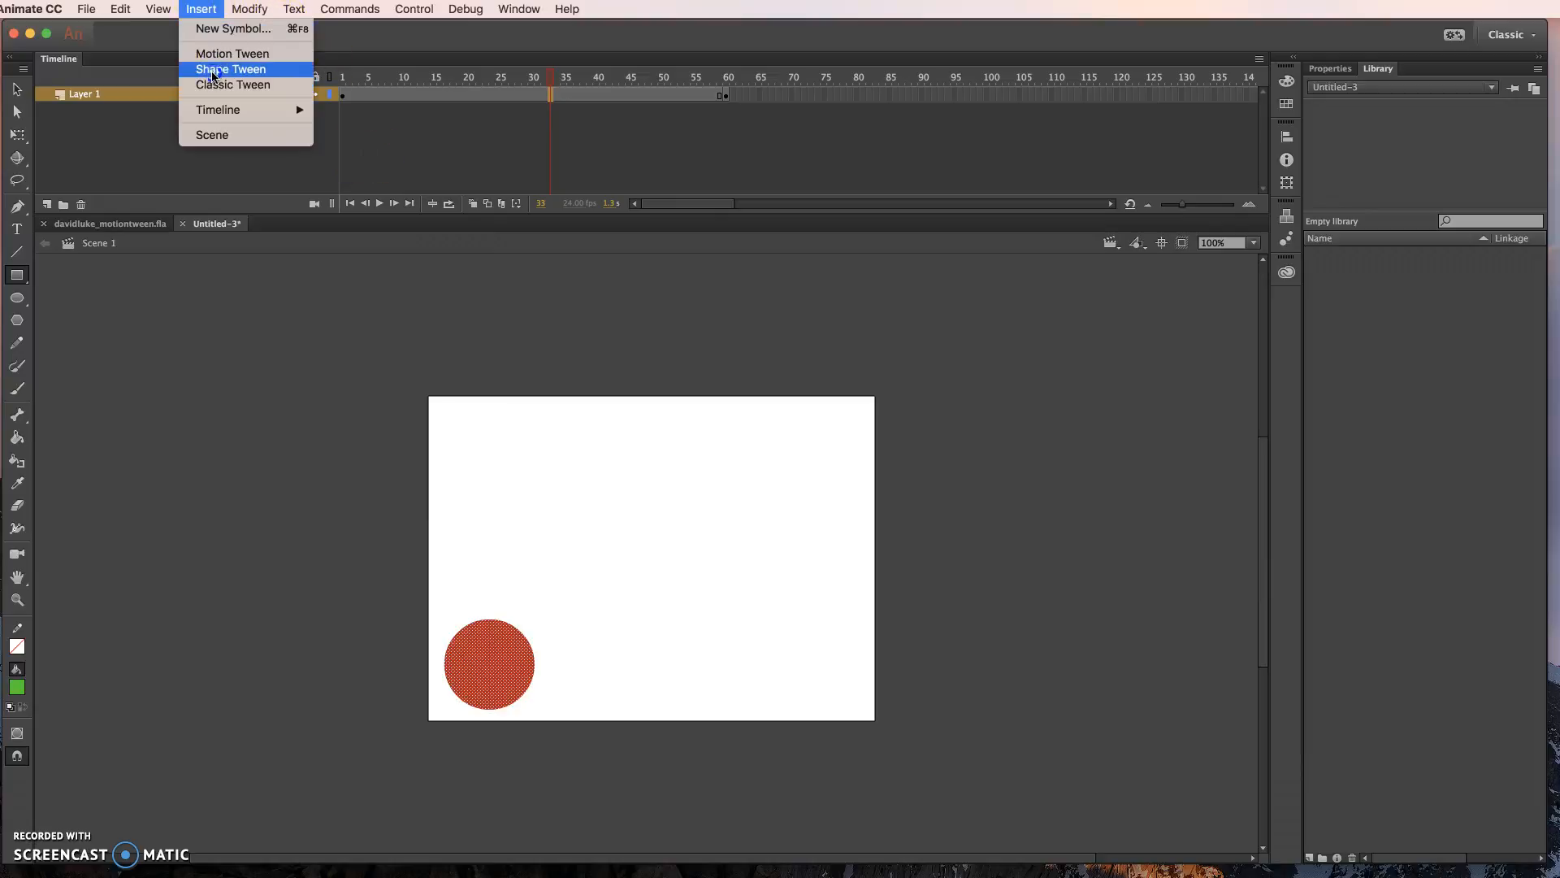
{"action": "left_click", "coordinate": [213, 72]}
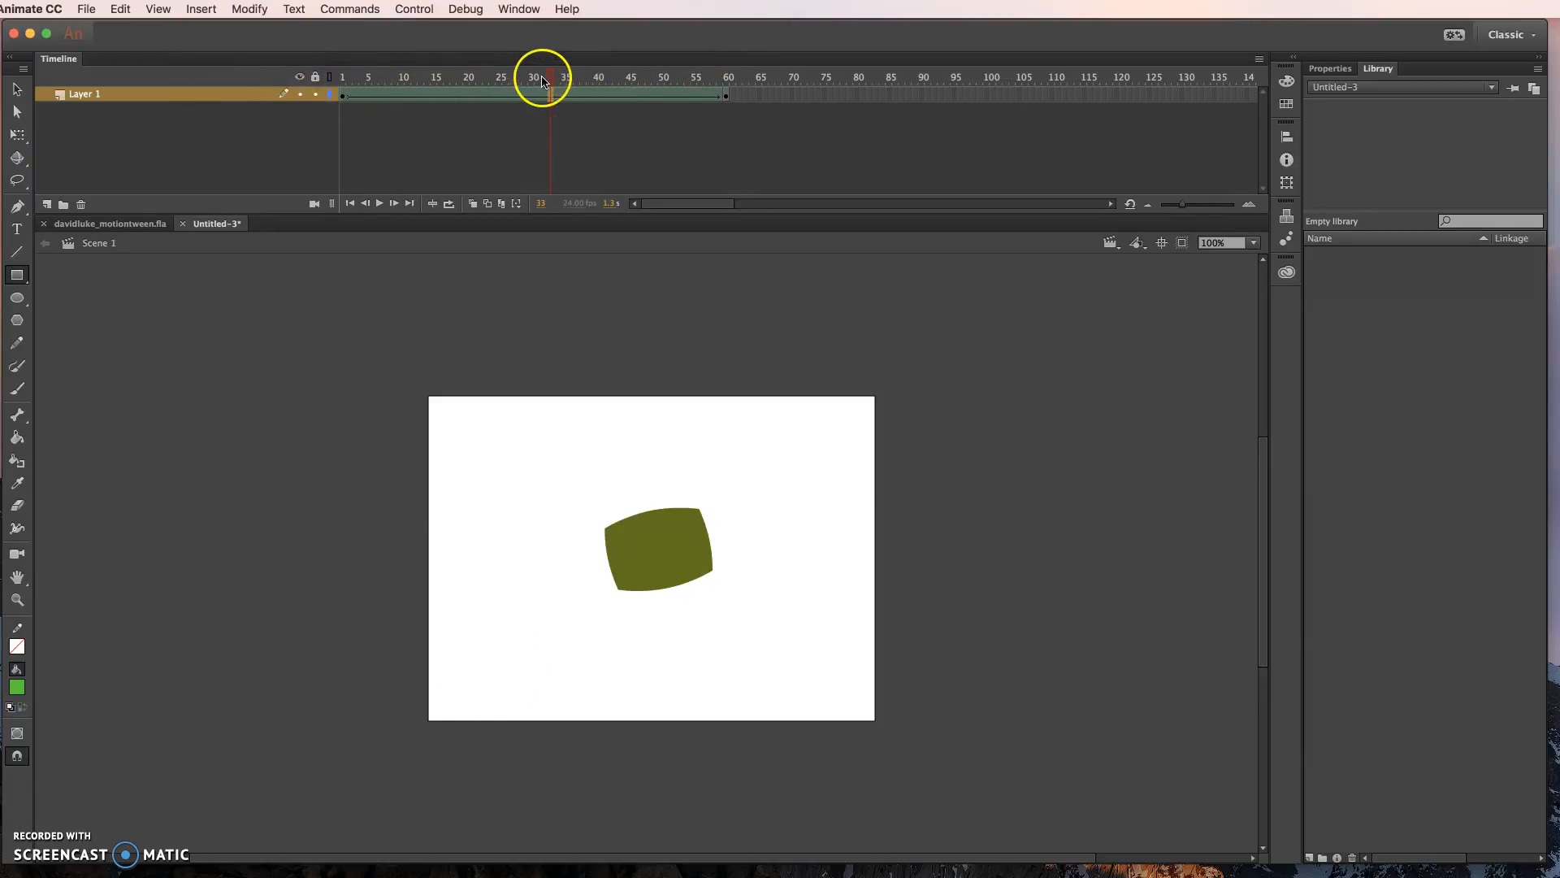
{"action": "left_click_drag", "start_coordinate": [550, 79], "coordinate": [780, 96]}
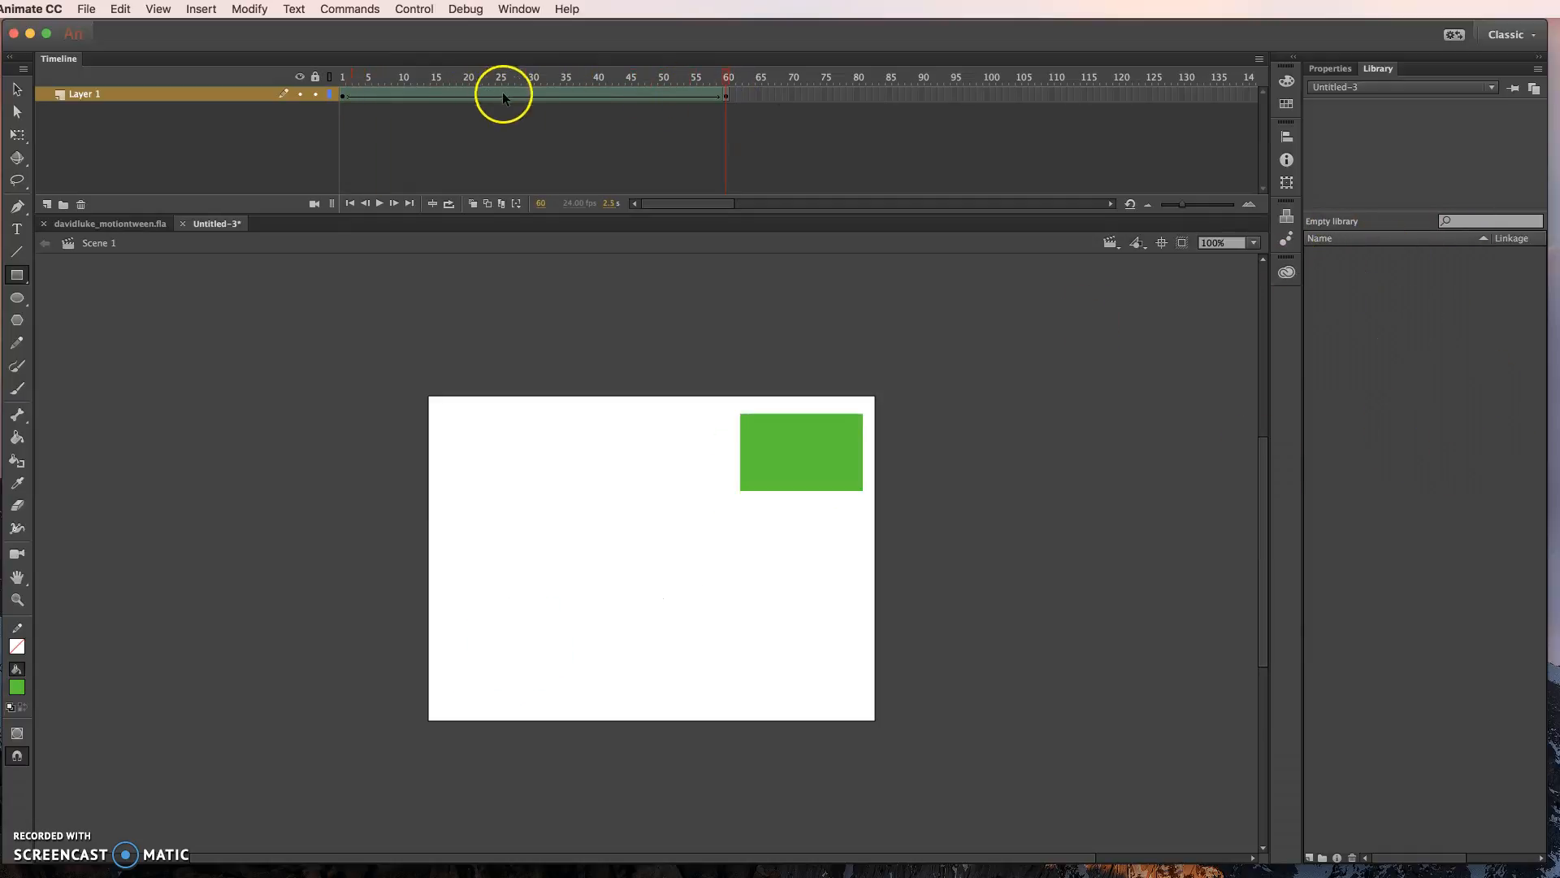
{"action": "mouse_move", "coordinate": [696, 73]}
{"action": "left_mouse_down"}
{"action": "mouse_move", "coordinate": [361, 78]}
{"action": "mouse_move", "coordinate": [736, 77]}
{"action": "mouse_move", "coordinate": [340, 76]}
{"action": "mouse_move", "coordinate": [706, 78]}
{"action": "left_mouse_up"}
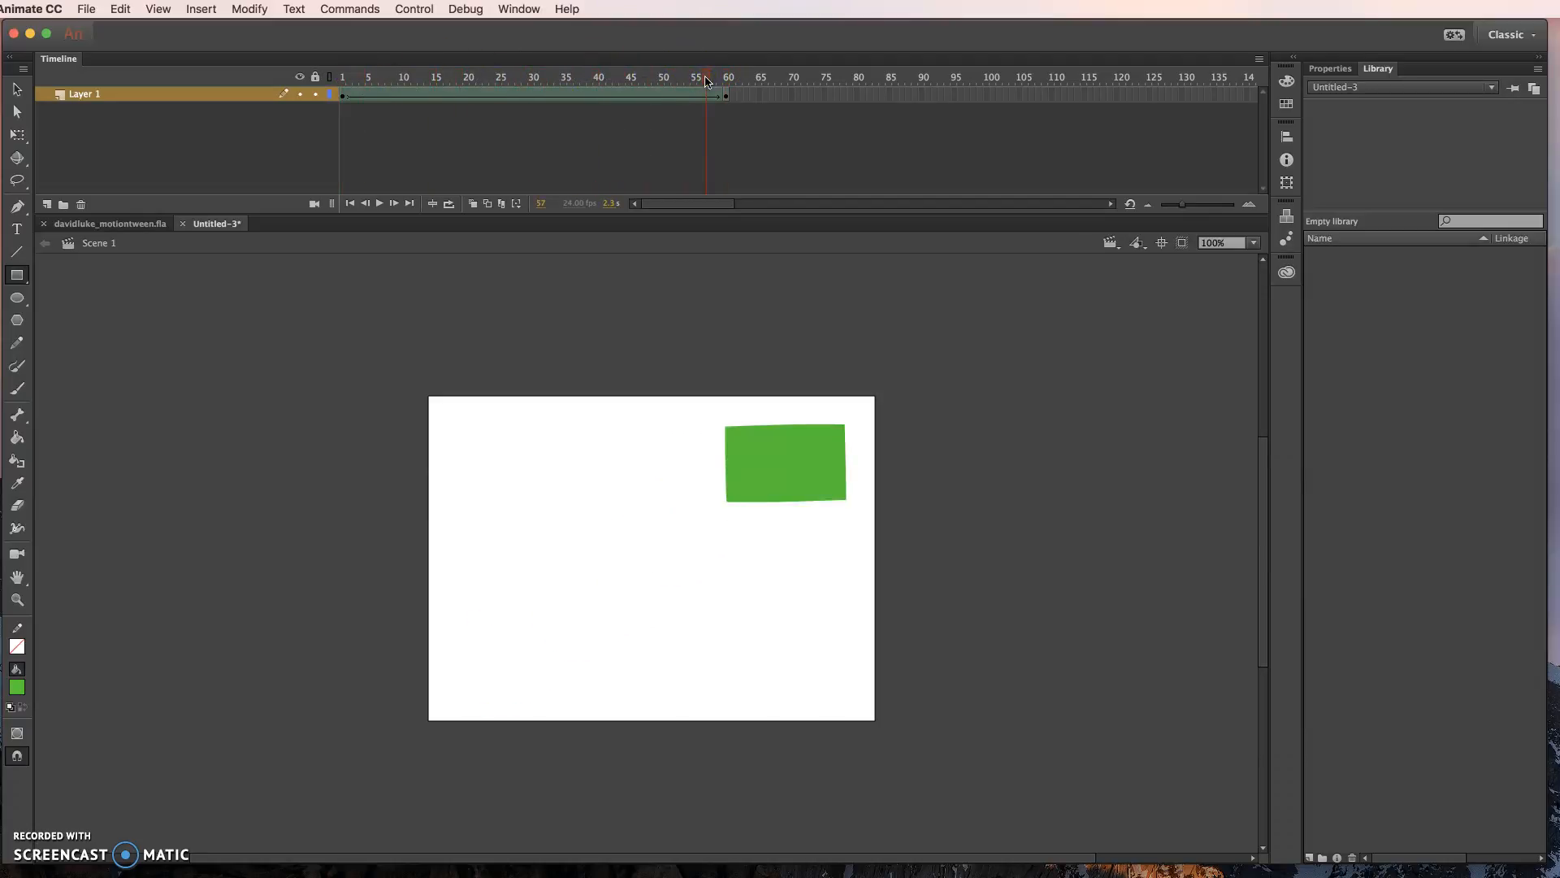
Save the file in the Animation folder as an Animate Document, named with the author's name followed by "_shapetween".
{"action": "left_click", "coordinate": [87, 8]}
{"action": "left_click", "coordinate": [114, 149]}
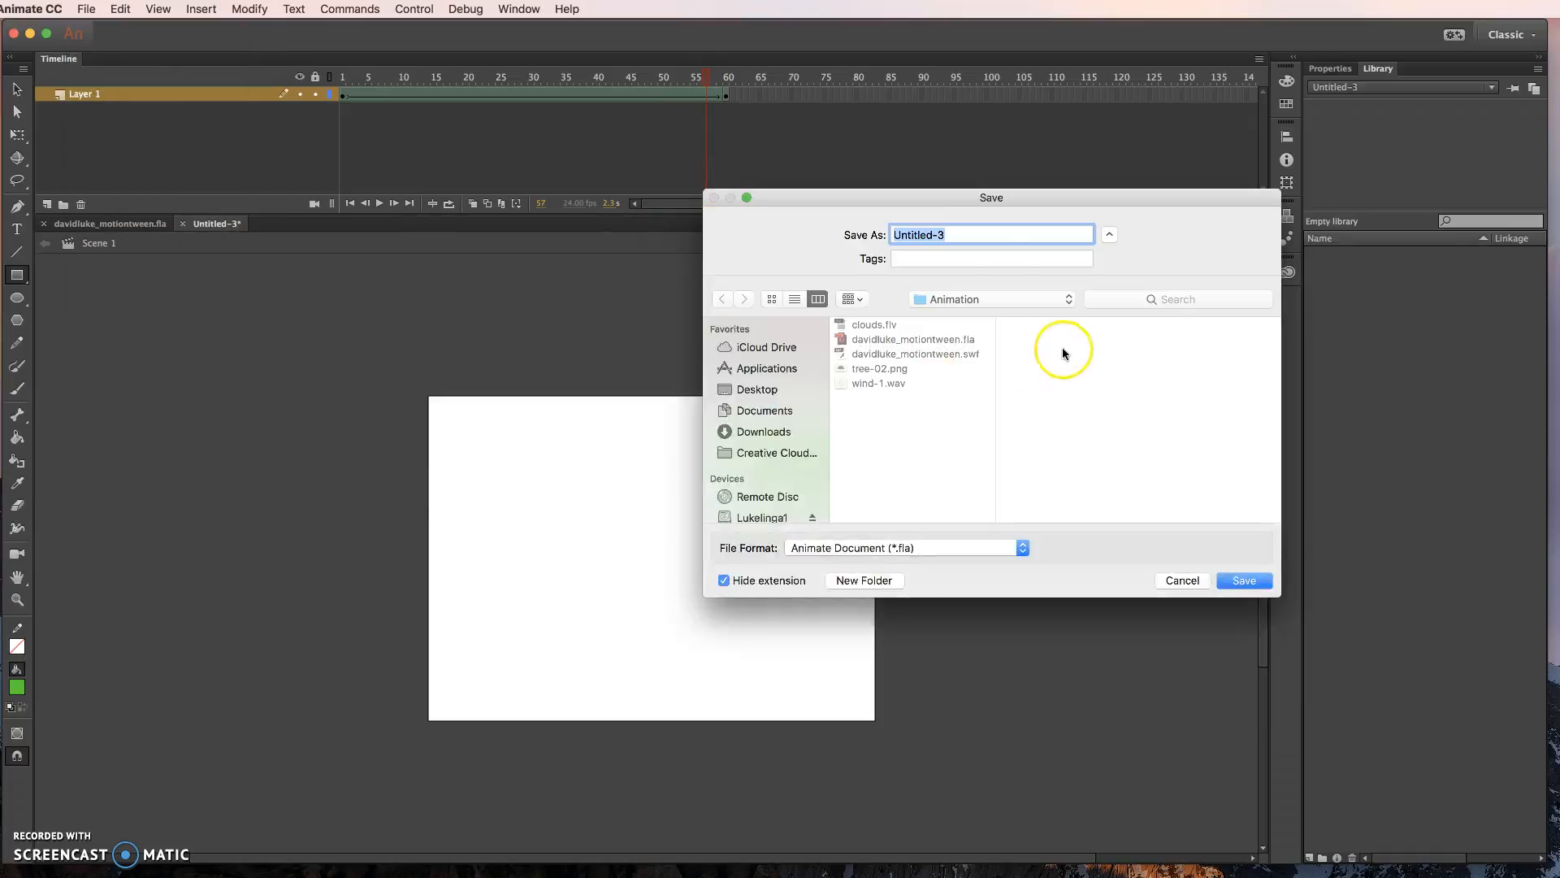
{"action": "type", "text": "davidluke_shapetween"}
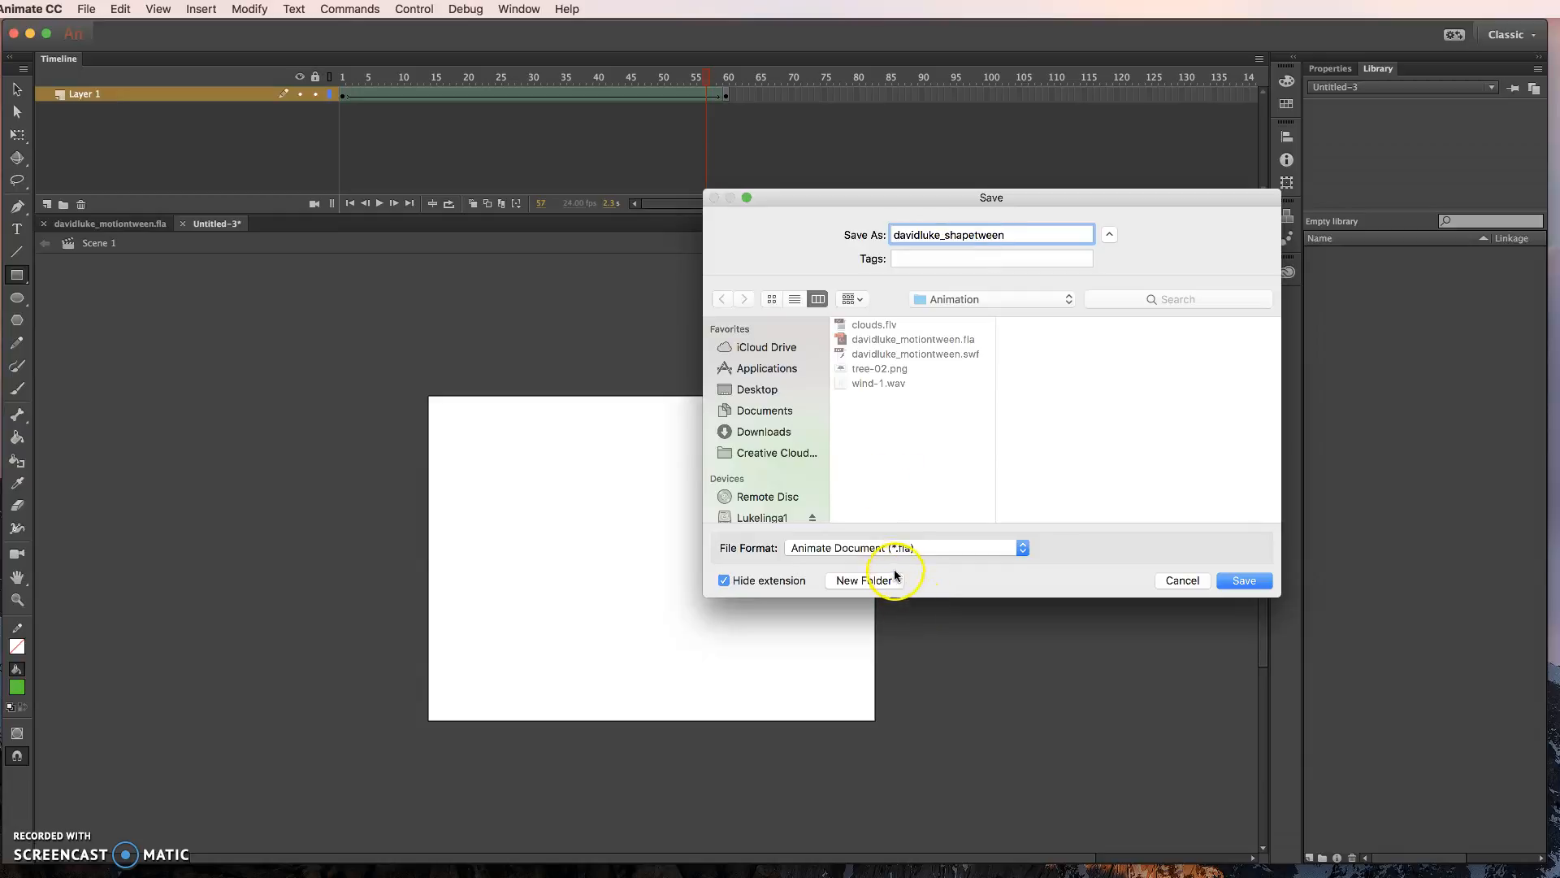
{"action": "left_click", "coordinate": [1244, 580]}
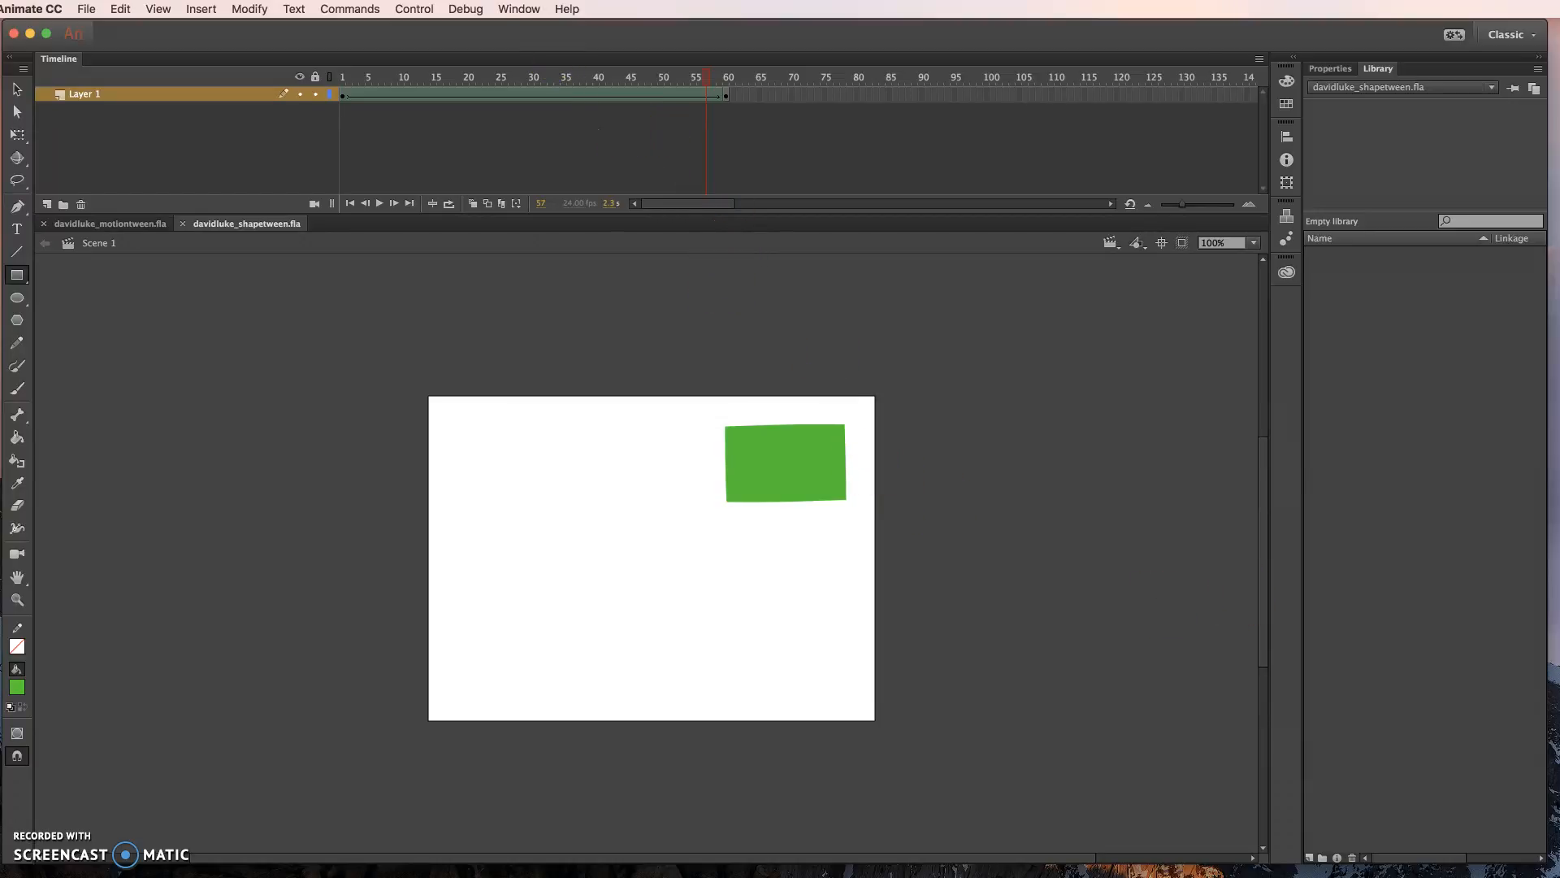
Test the movie in Animate to generate its SWF, and close the preview window.
{"action": "left_click", "coordinate": [414, 9]}
{"action": "mouse_move", "coordinate": [433, 141]}
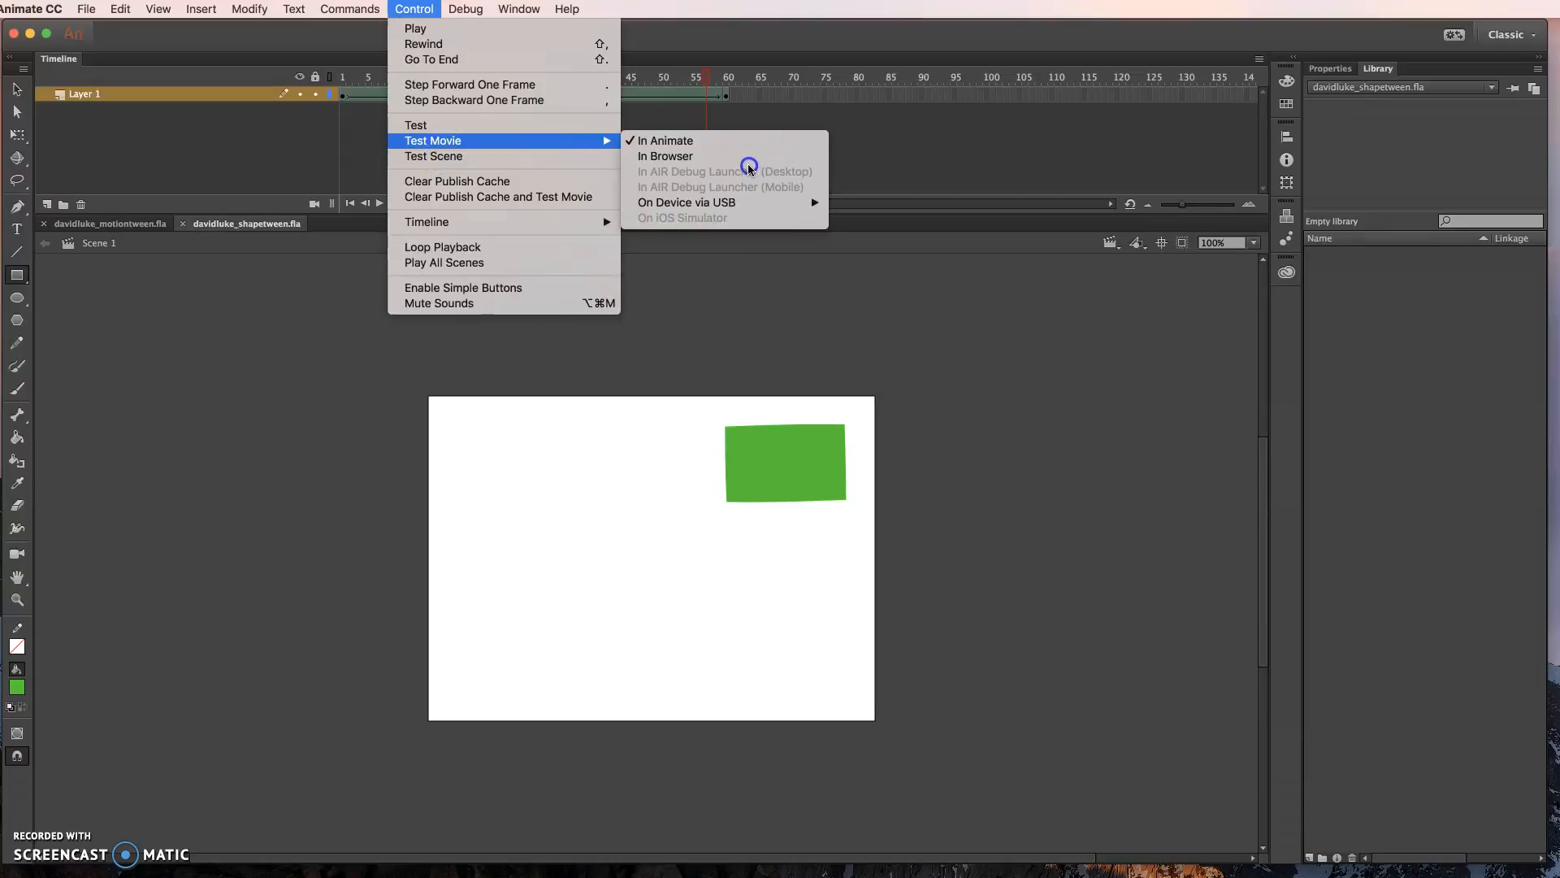
{"action": "left_click", "coordinate": [705, 145]}
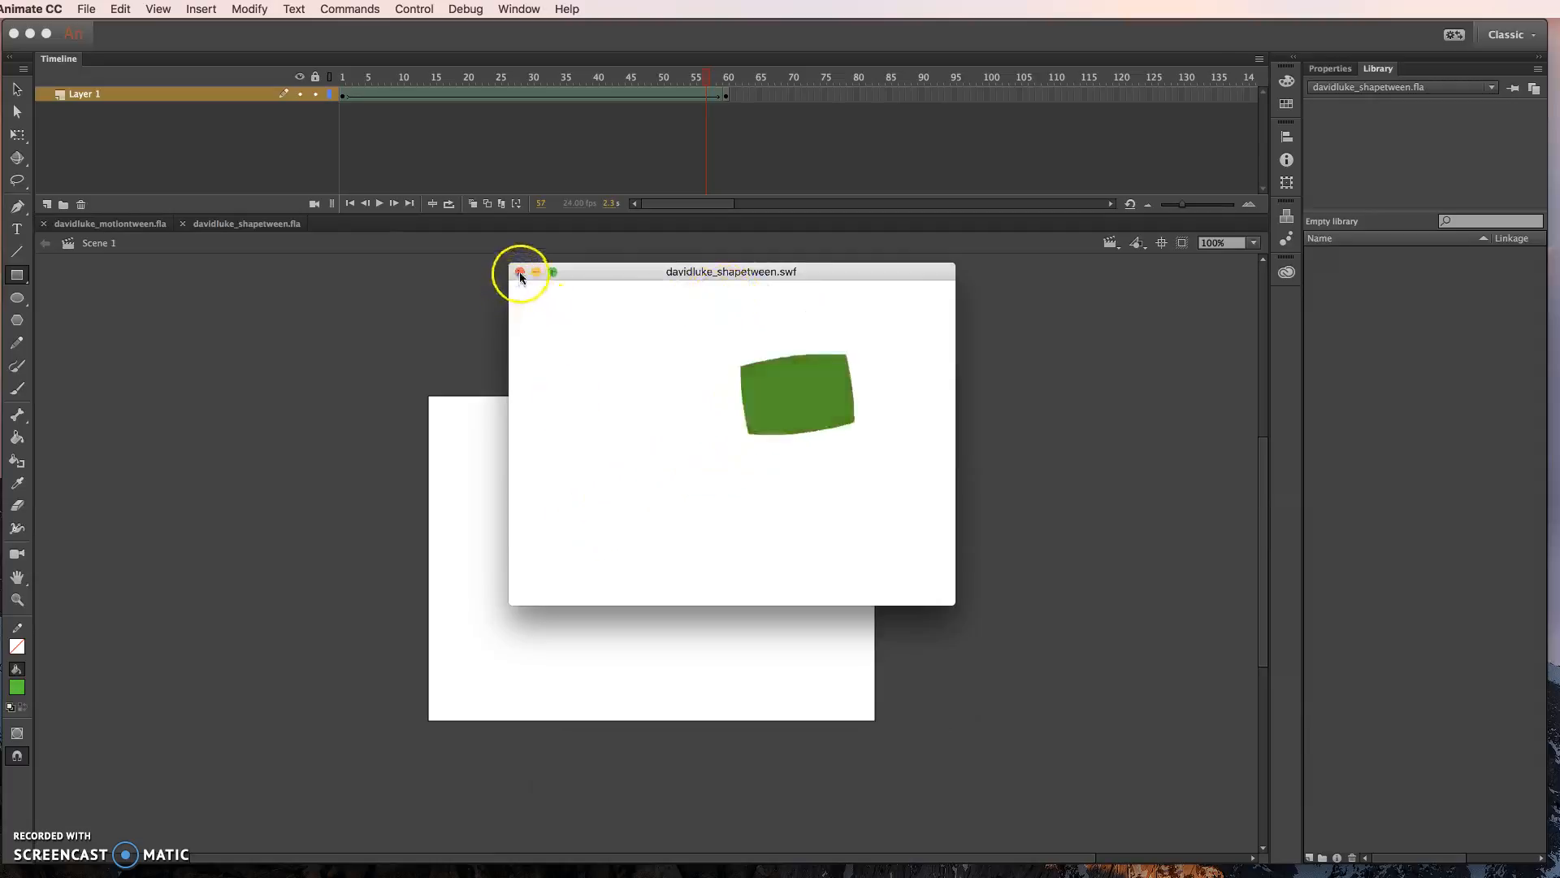
{"action": "left_click", "coordinate": [520, 273]}
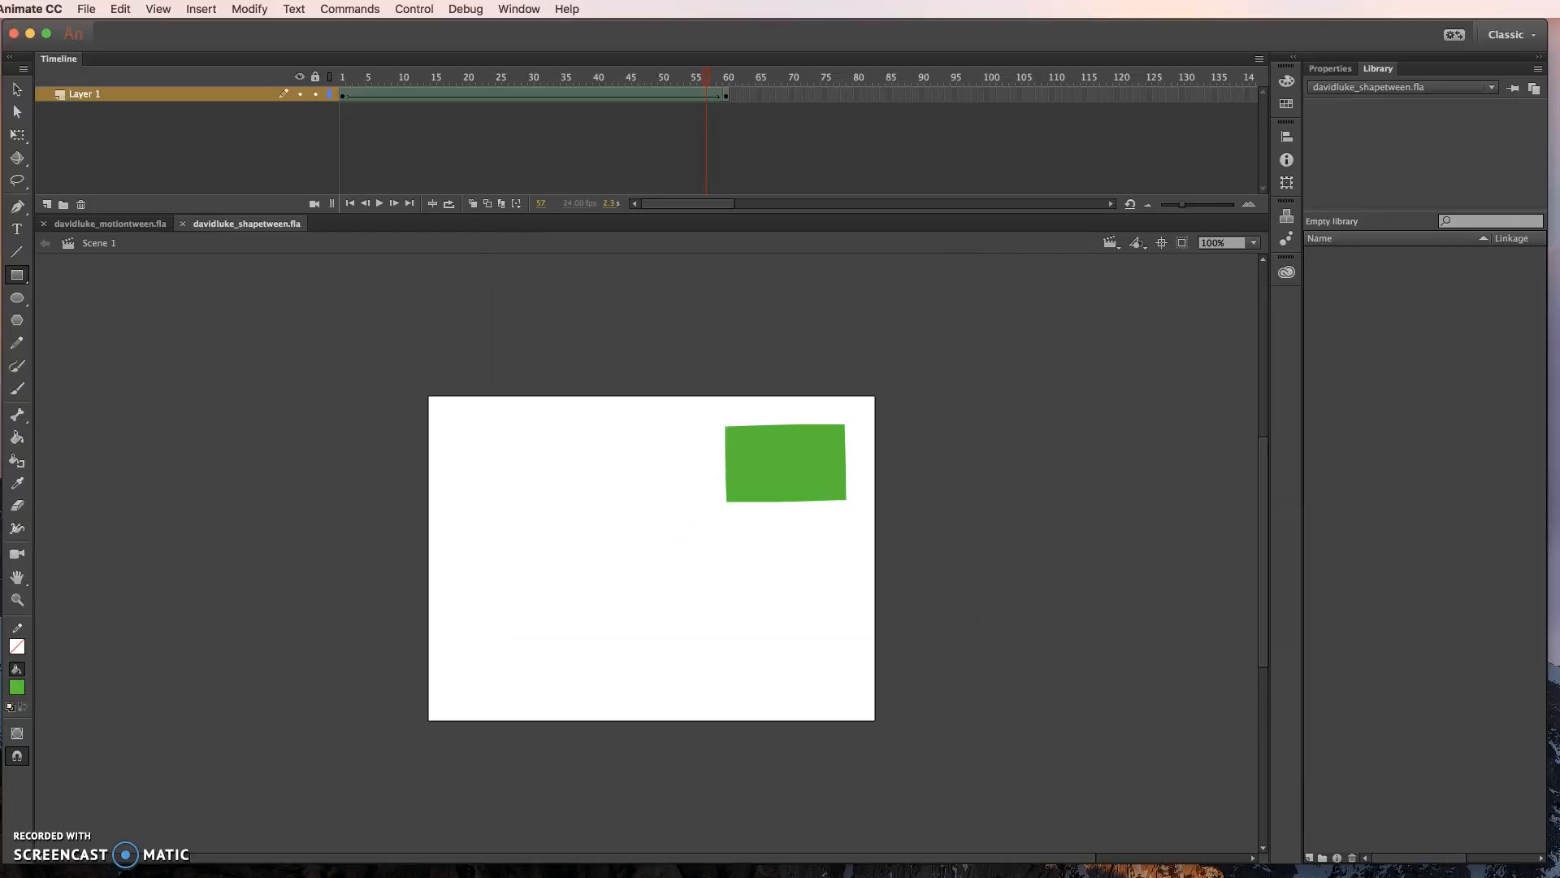
Switch to Finder, check the motion tween and shape tween FLA and SWF files in the Animation folder, and minimize the window.
{"action": "left_click", "coordinate": [1178, 876]}
{"action": "left_click_drag", "start_coordinate": [571, 295], "coordinate": [530, 249]}
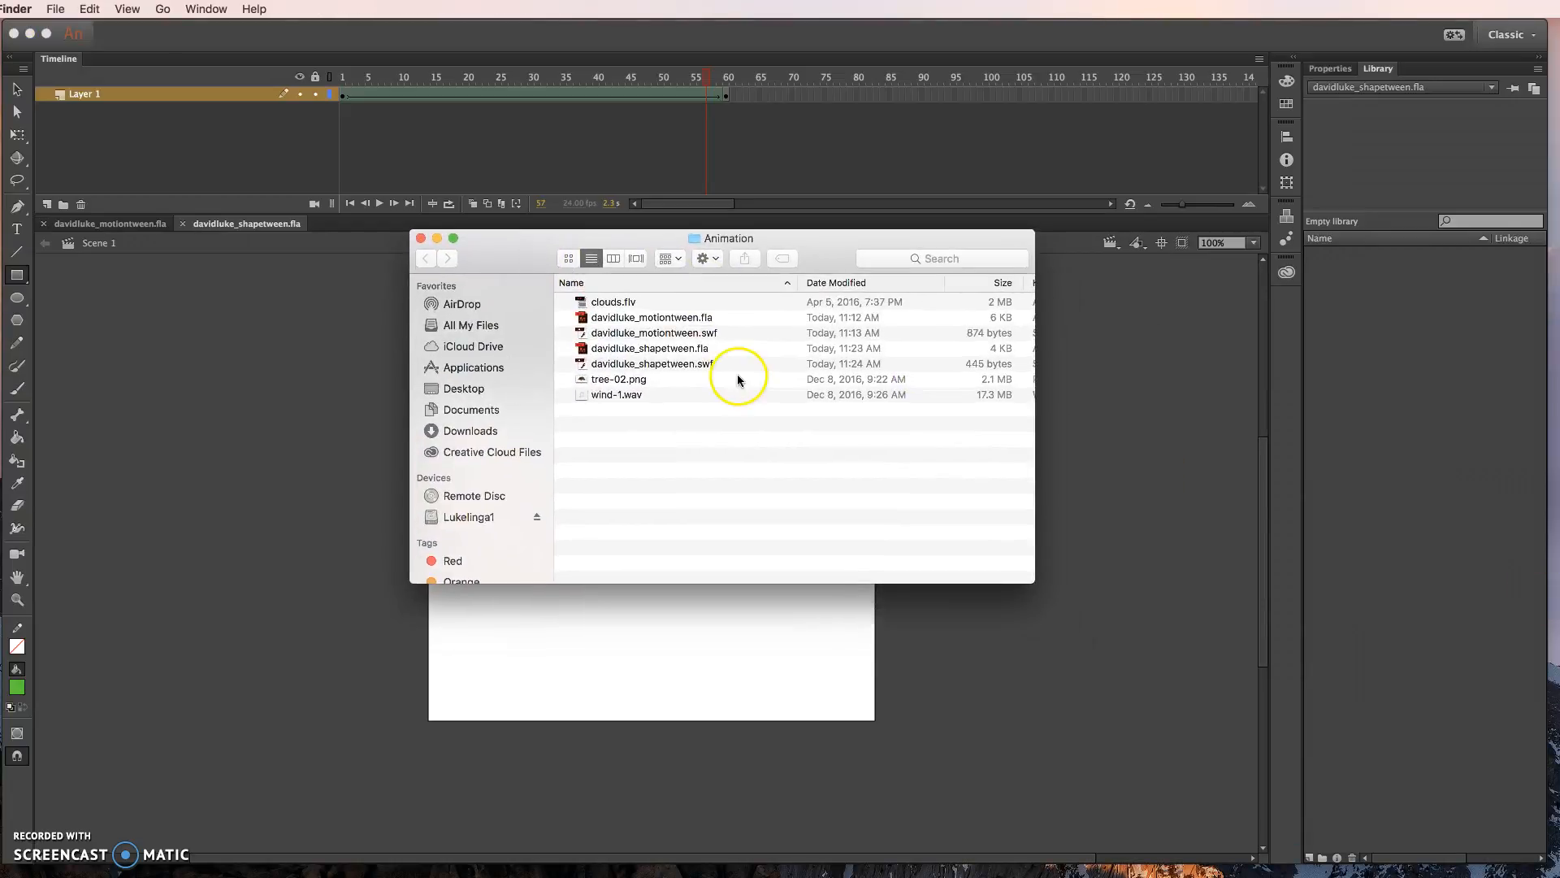
{"action": "left_click", "coordinate": [642, 317]}
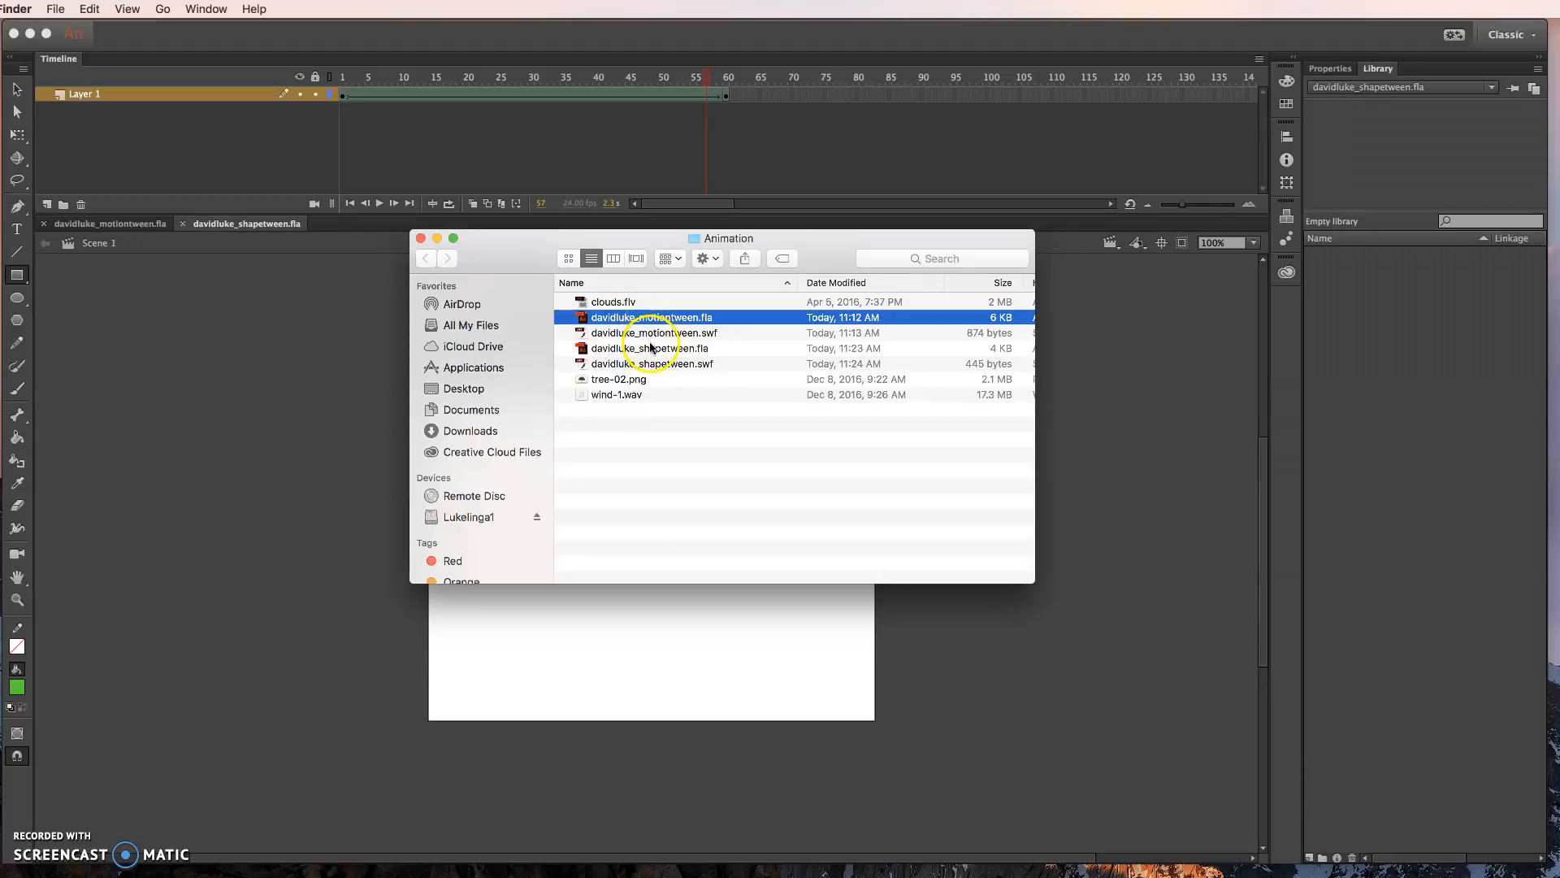
{"action": "left_click", "coordinate": [642, 349]}
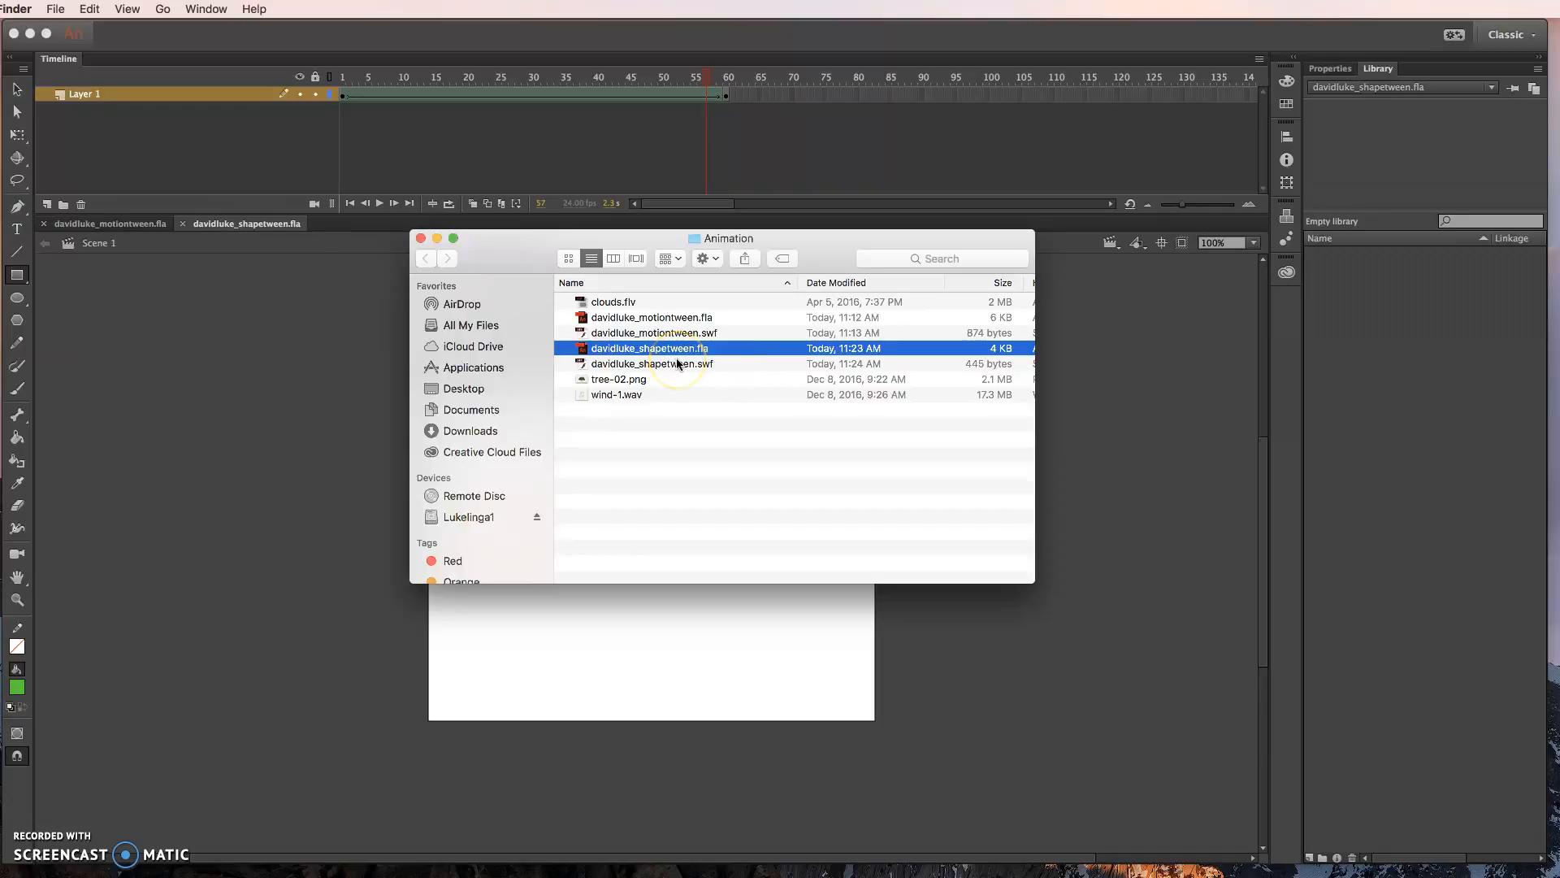
{"action": "left_click", "coordinate": [678, 364]}
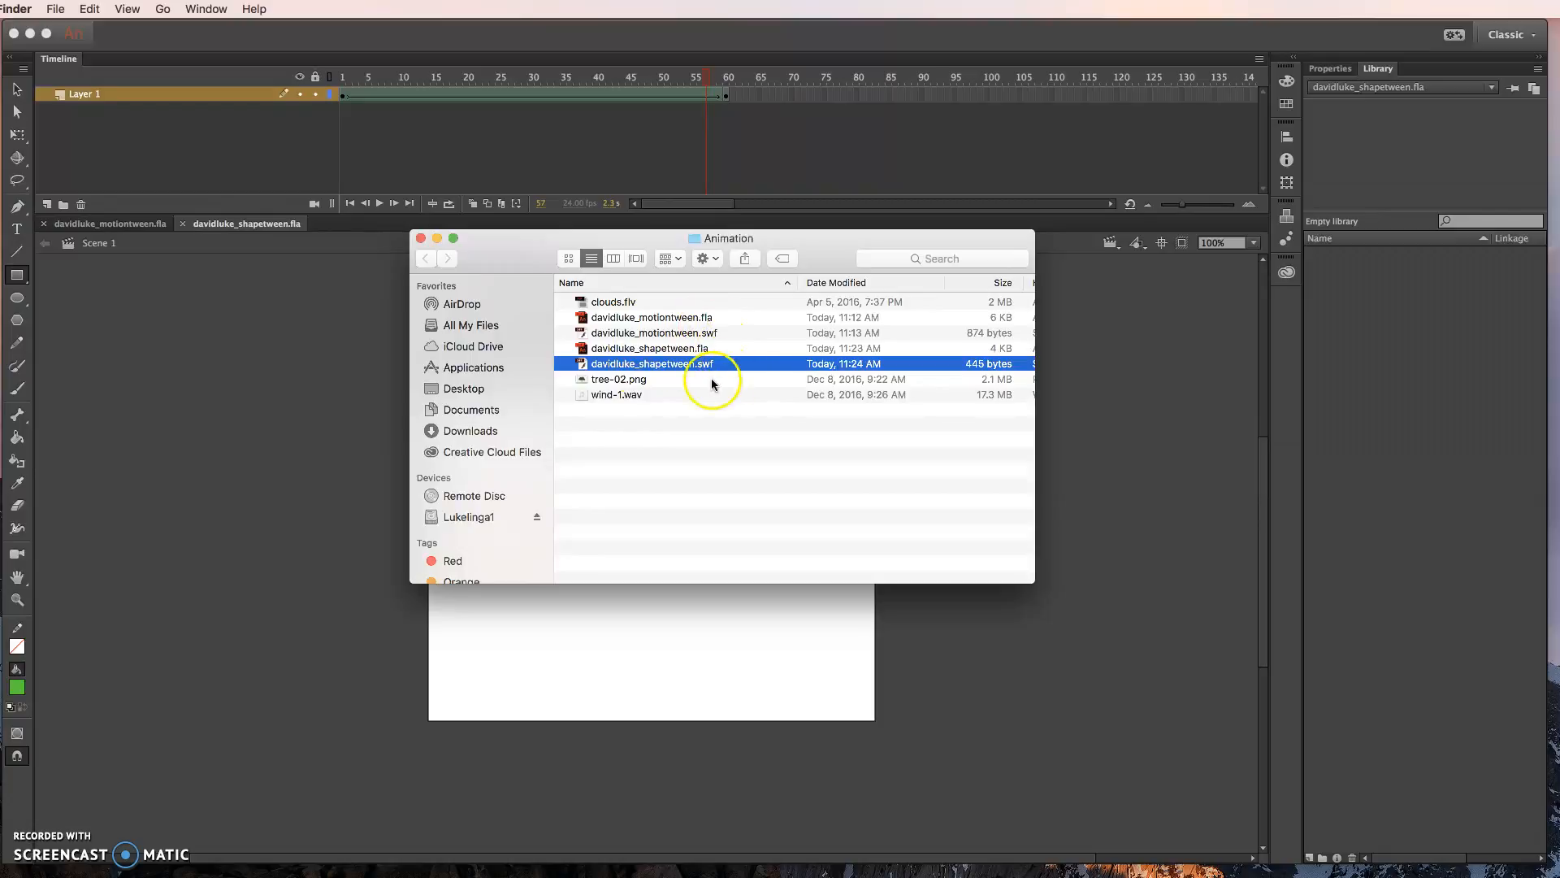
{"action": "left_click", "coordinate": [436, 237]}
Scrub the playhead along the timeline to review how the circle morphs into the rectangle up to the end keyframe.
{"action": "left_click", "coordinate": [704, 83]}
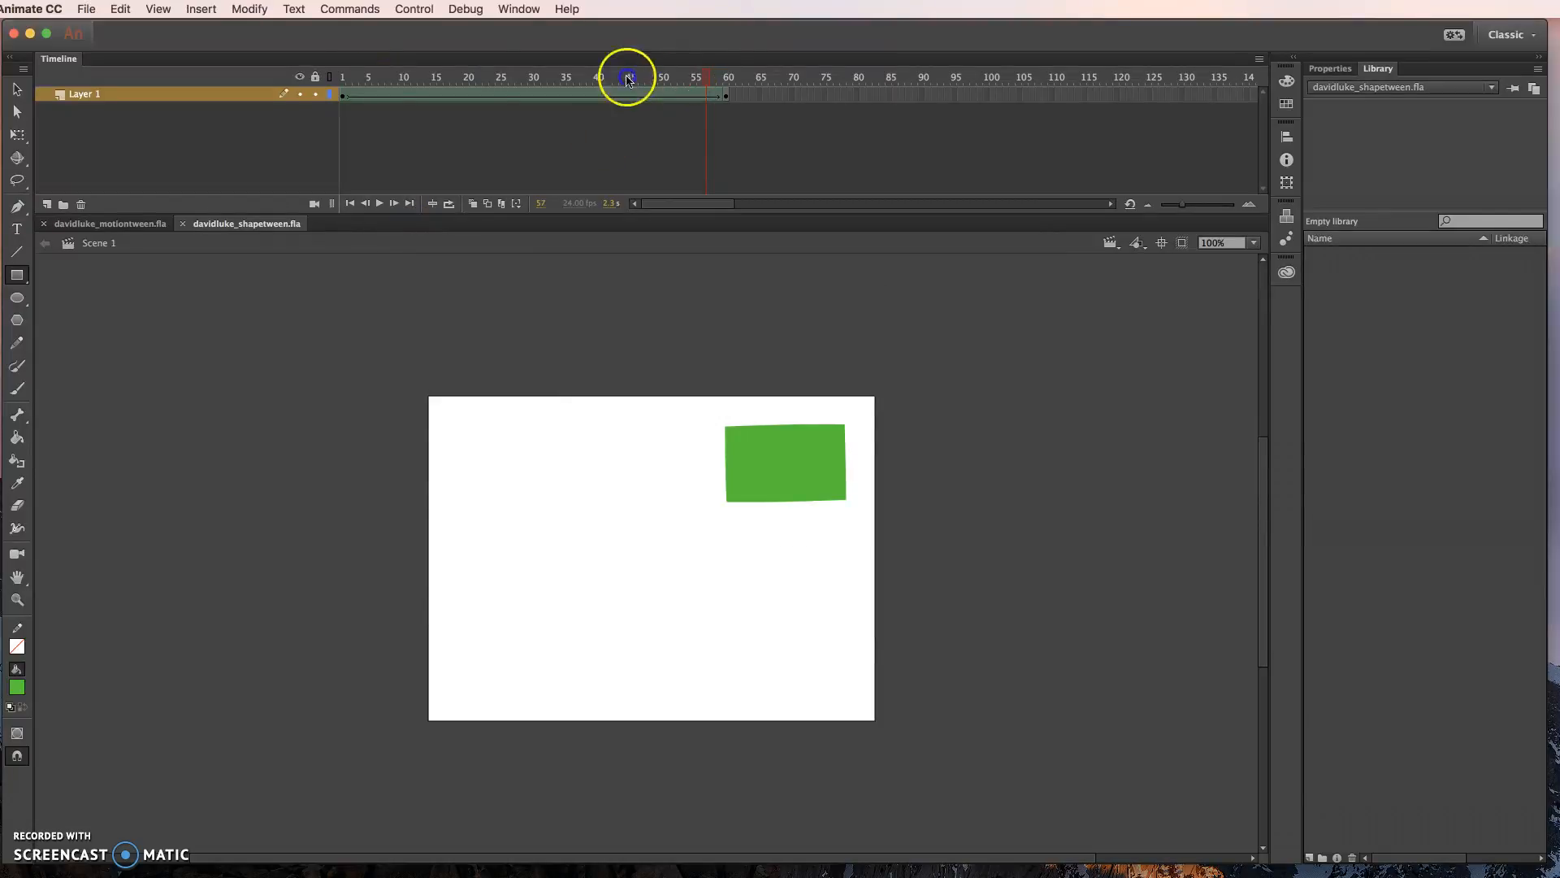
{"action": "left_click", "coordinate": [696, 58]}
{"action": "mouse_move", "coordinate": [706, 77]}
{"action": "left_mouse_down"}
{"action": "mouse_move", "coordinate": [382, 78]}
{"action": "mouse_move", "coordinate": [724, 85]}
{"action": "left_mouse_up"}
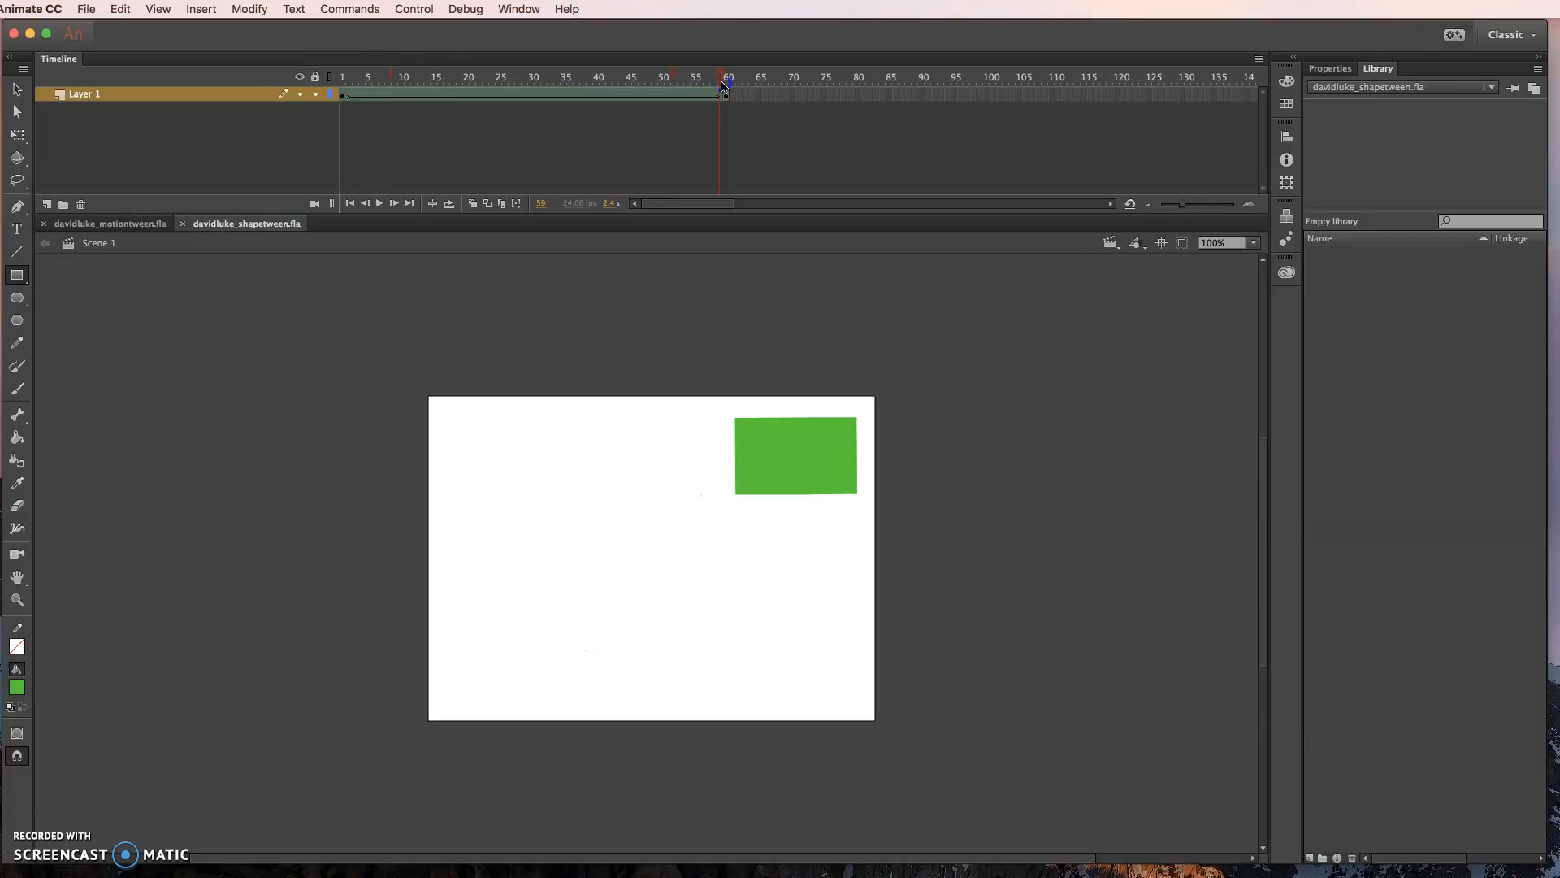
{"action": "left_click", "coordinate": [723, 85]}
{"action": "left_click", "coordinate": [724, 79]}
{"action": "mouse_move", "coordinate": [723, 77]}
{"action": "left_mouse_down"}
{"action": "mouse_move", "coordinate": [294, 80]}
{"action": "mouse_move", "coordinate": [716, 87]}
{"action": "left_mouse_up"}
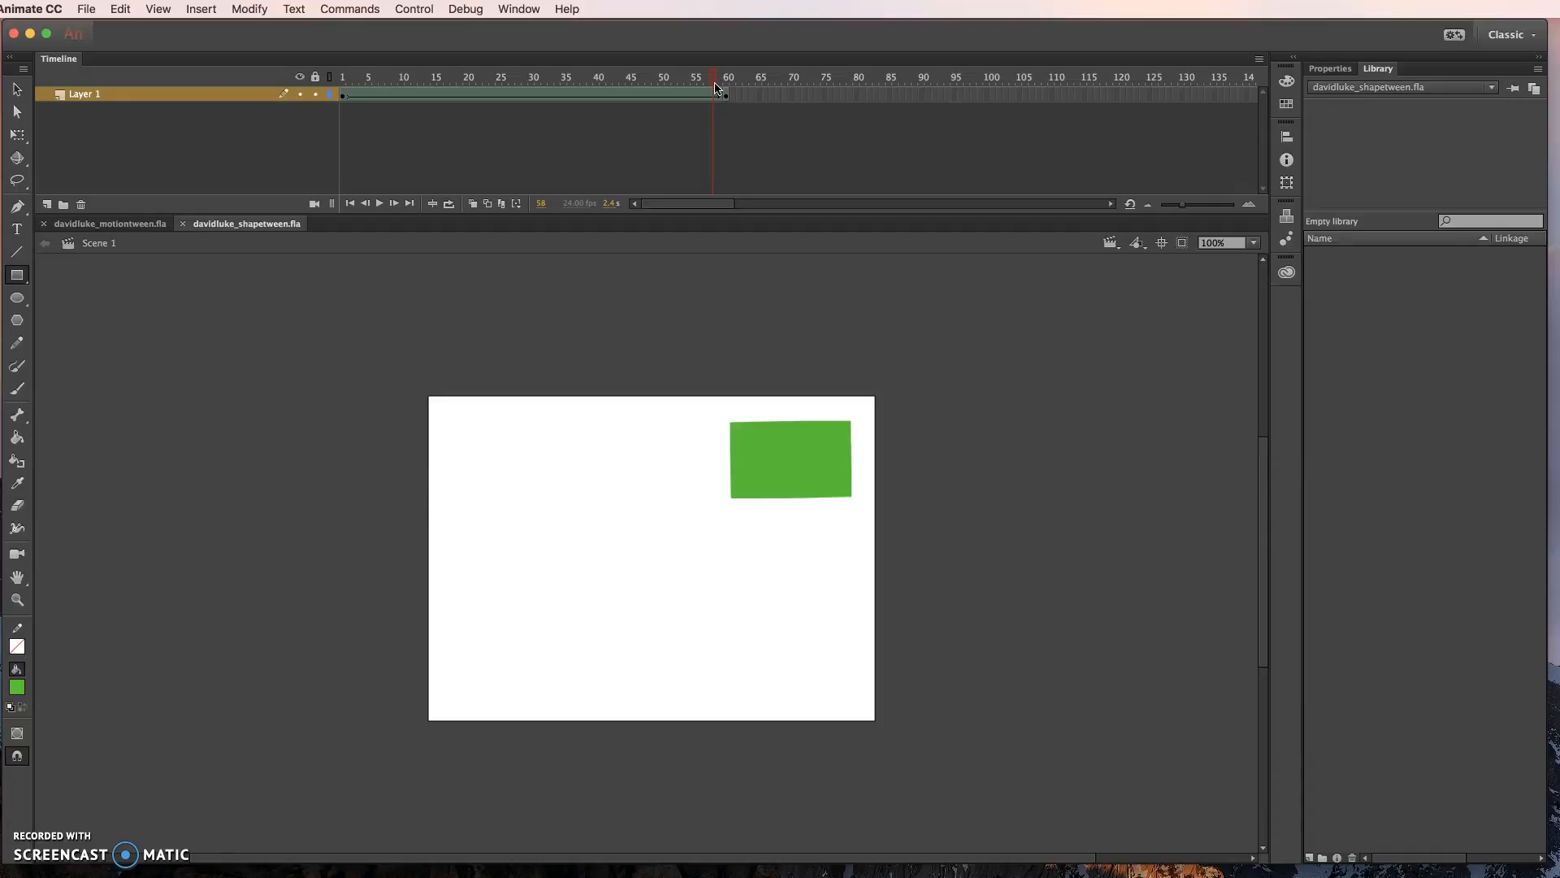
{"action": "left_click", "coordinate": [714, 78]}
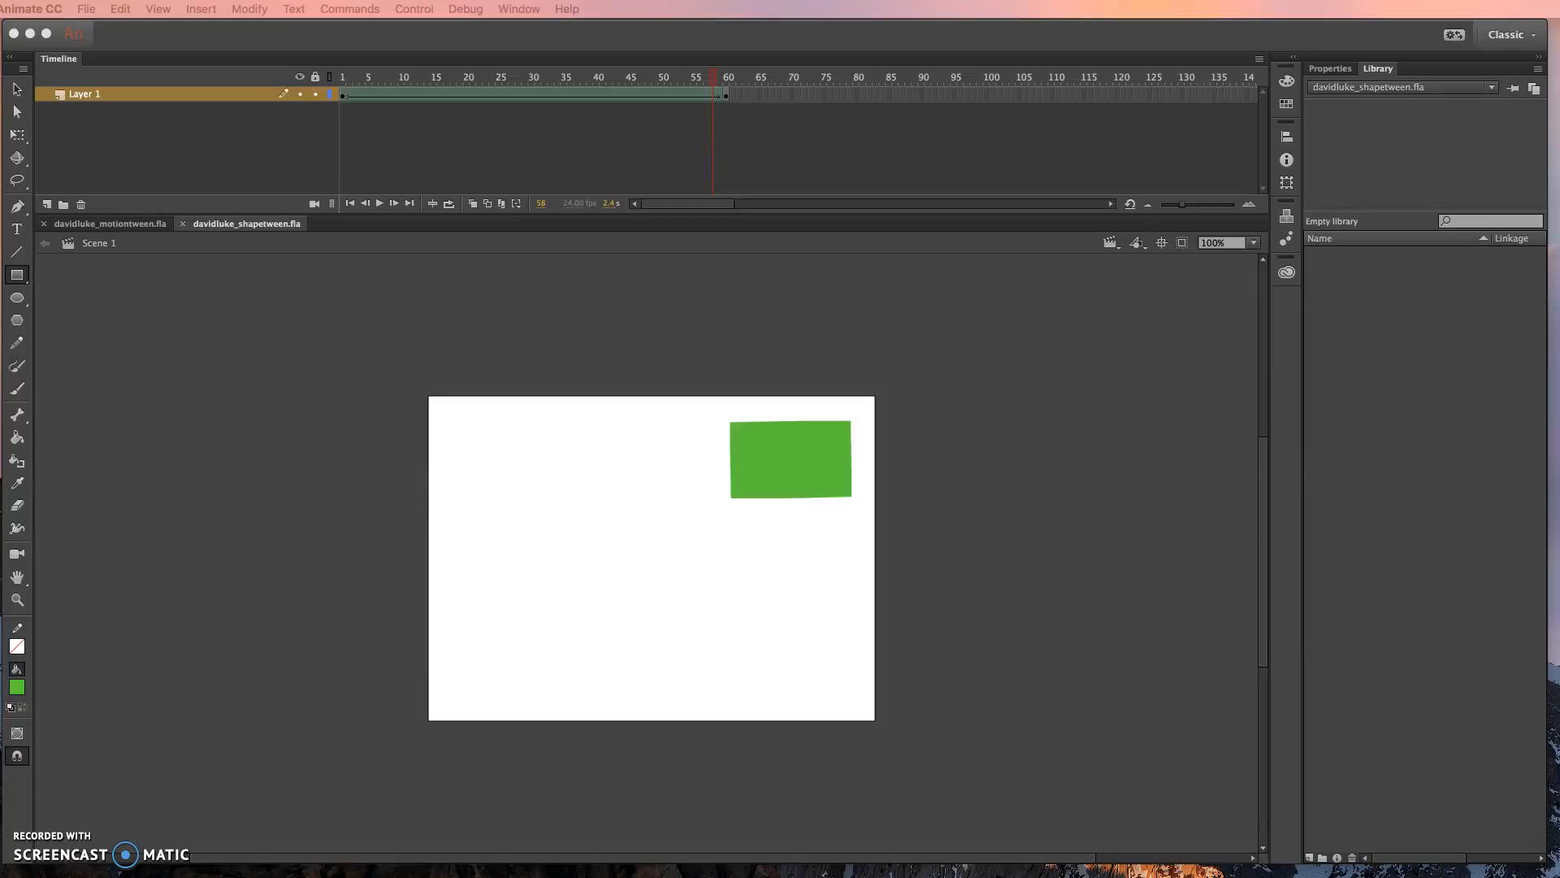
Switch to Chrome, review the shape tween exercise deadline on the Week 2 page, and look at the assignment submission folders before going back.
{"action": "left_click_drag", "start_coordinate": [1559, 17], "coordinate": [895, 80]}
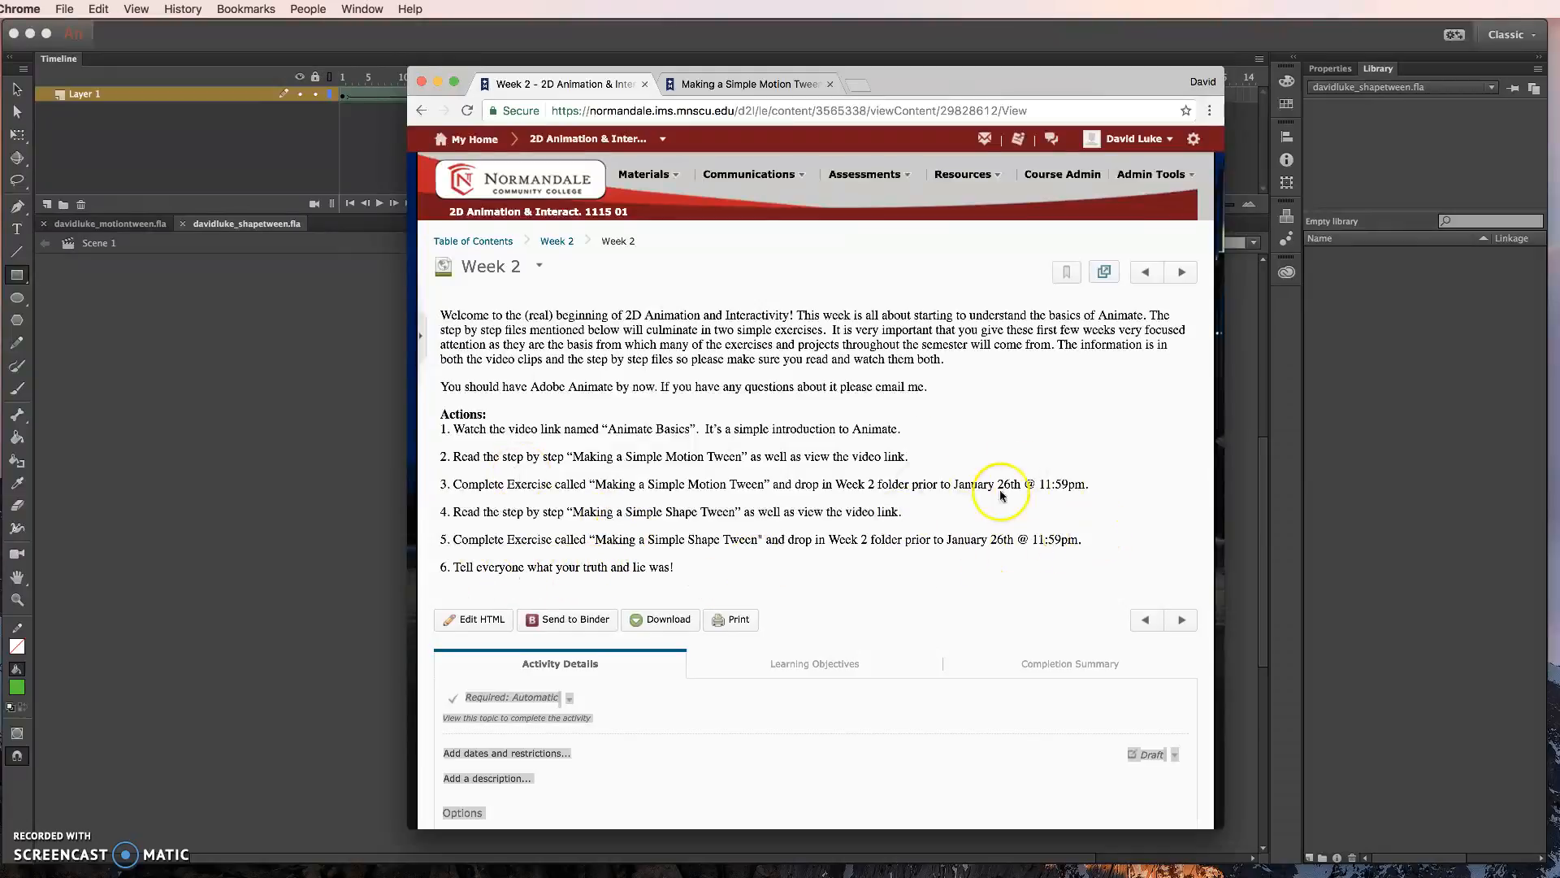
{"action": "left_click_drag", "start_coordinate": [1088, 539], "coordinate": [944, 540]}
{"action": "left_click", "coordinate": [902, 480]}
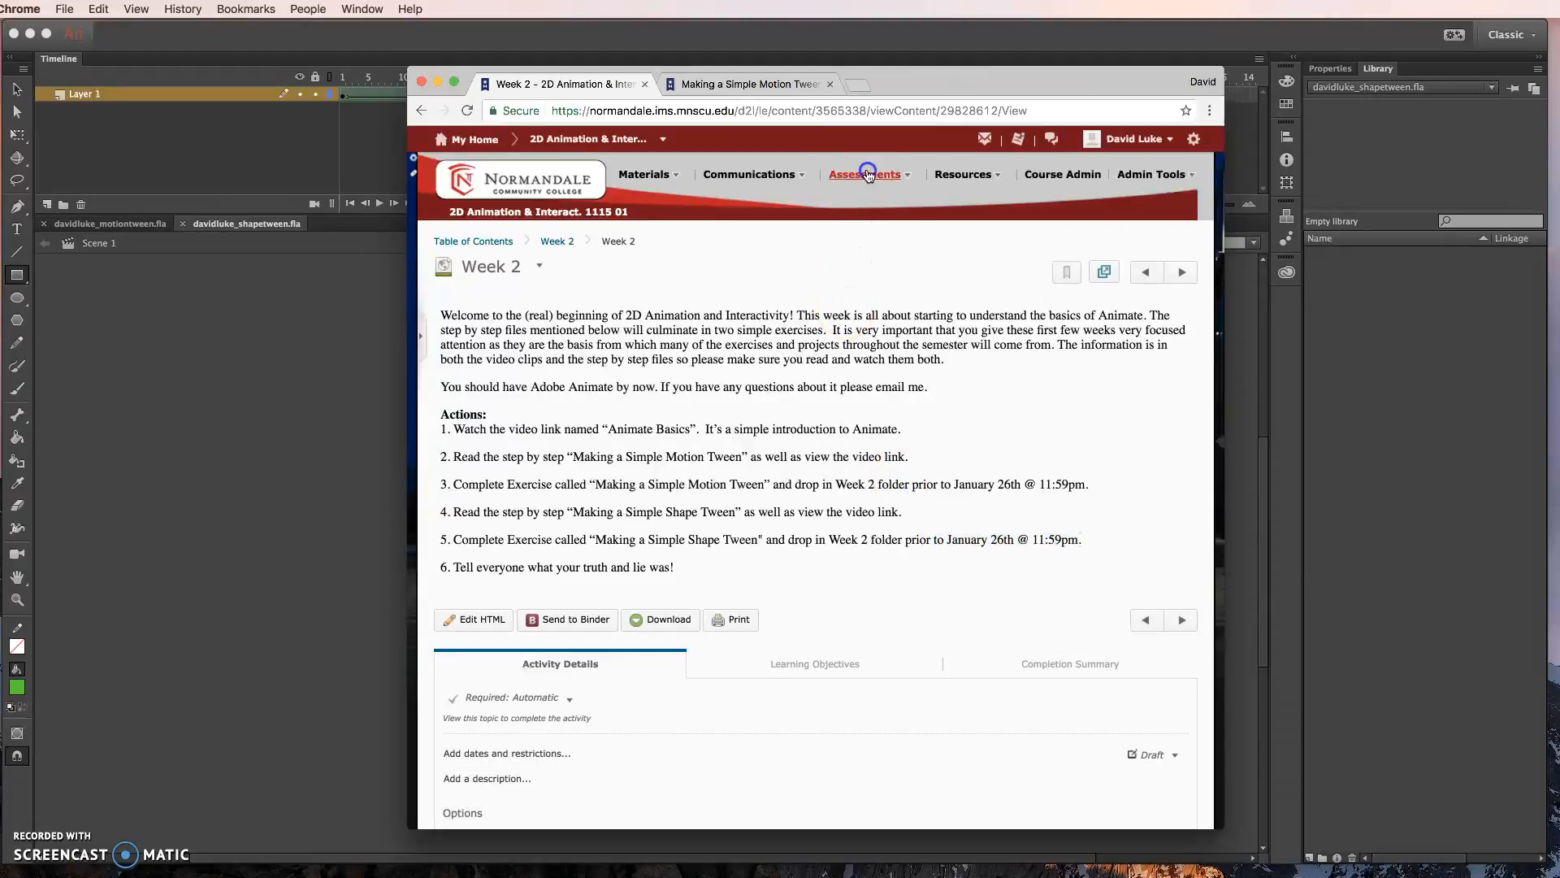
{"action": "left_click", "coordinate": [865, 174]}
{"action": "left_click", "coordinate": [861, 228]}
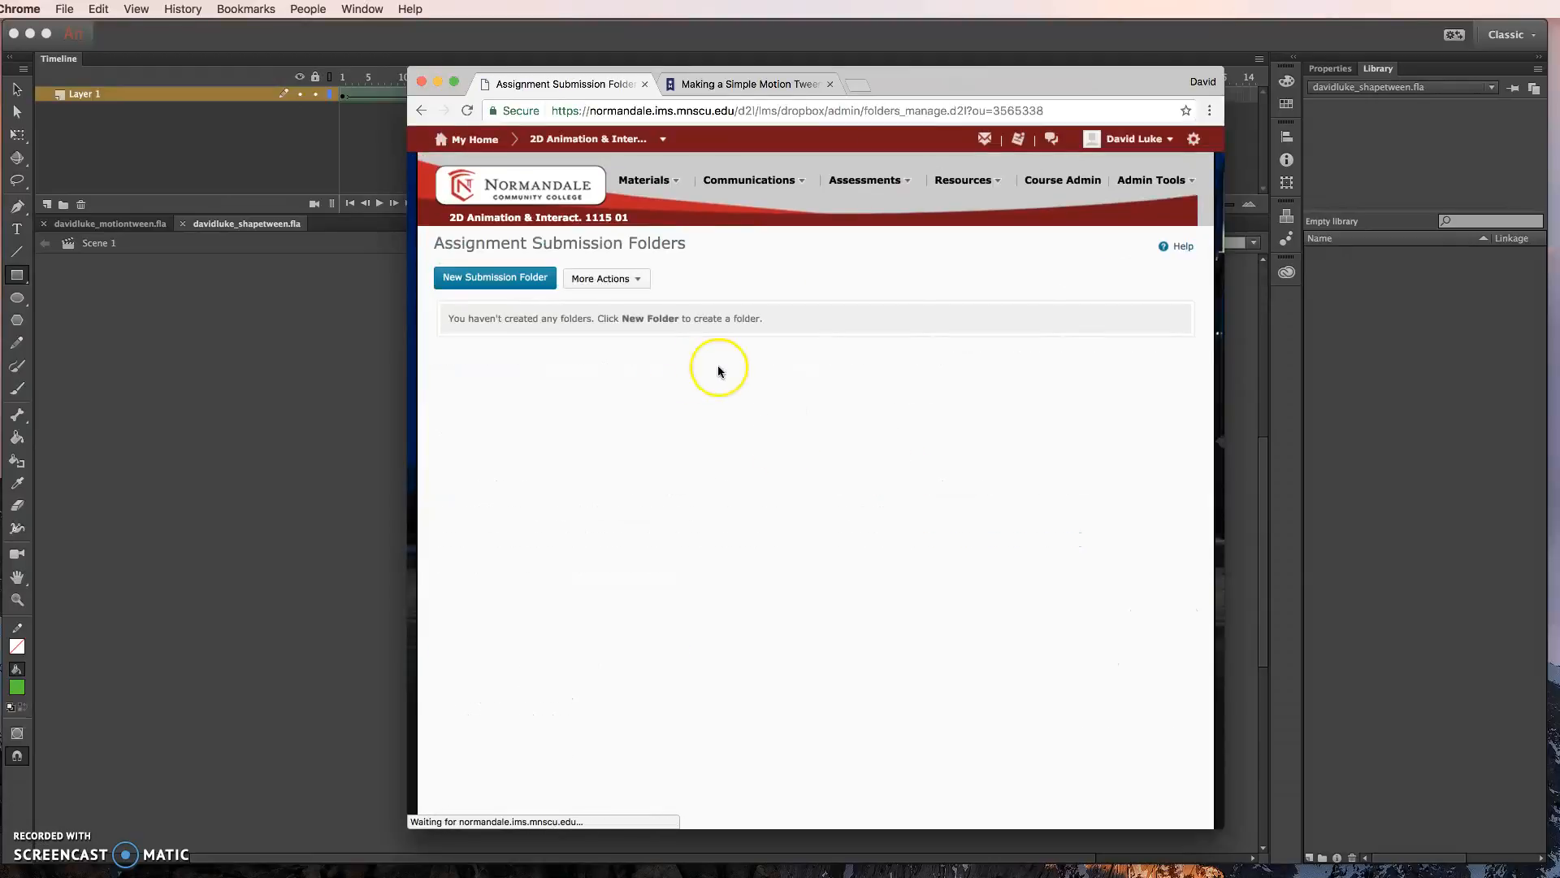
{"action": "left_click", "coordinate": [420, 109]}
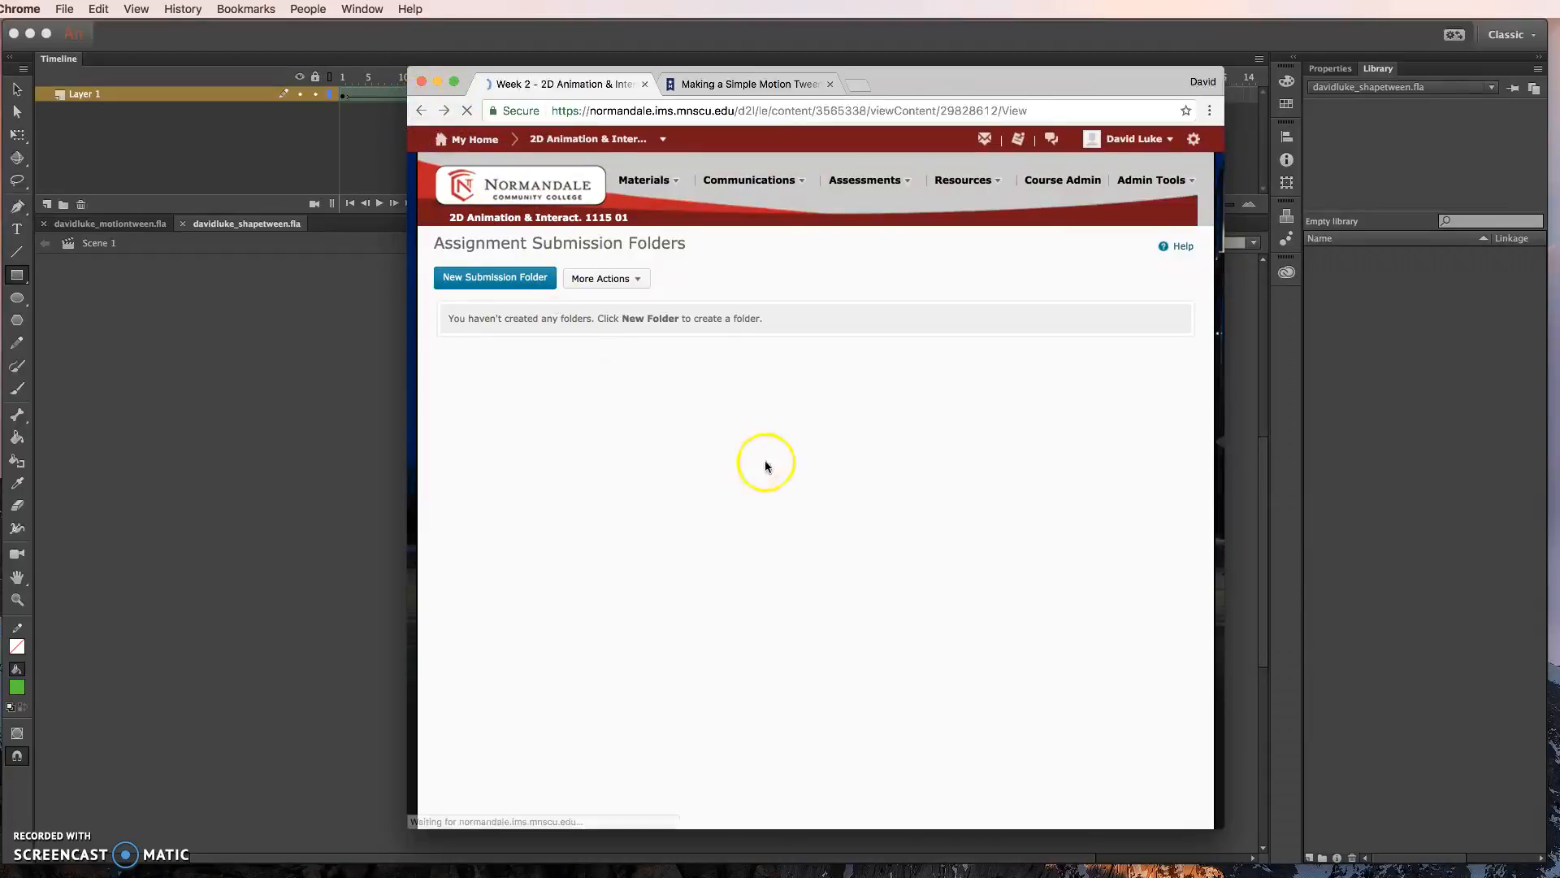